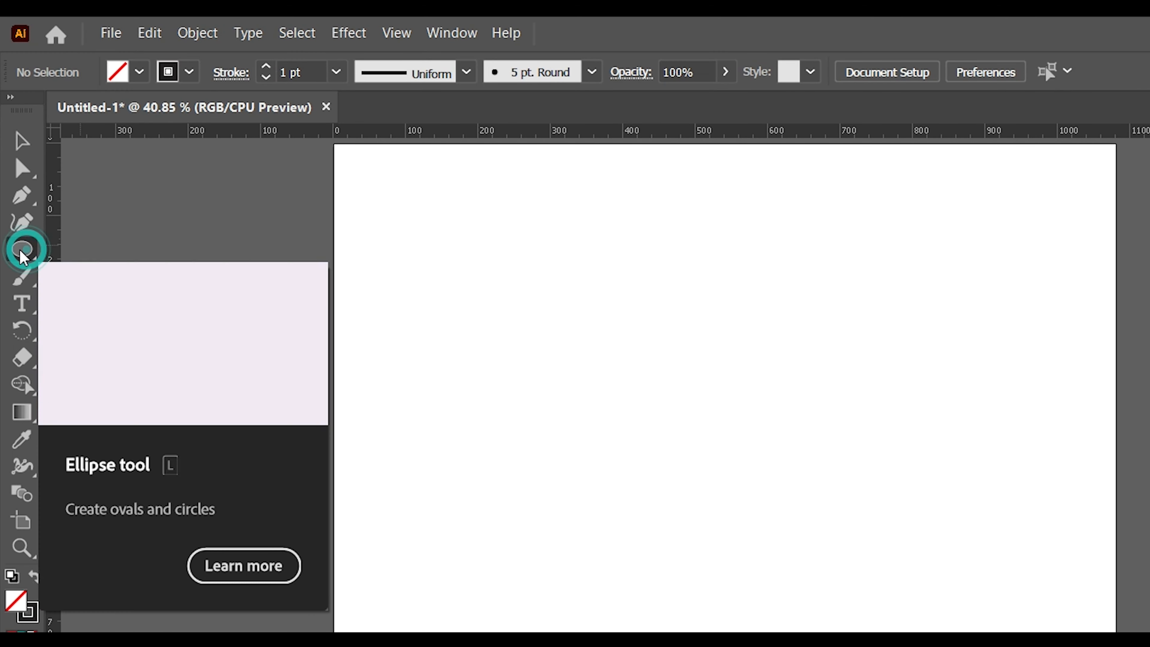
# Draw a tall, unfilled ellipse about 320 × 840 px and centre it horizontally and vertically on the artboard
pyautogui.click(15, 168)
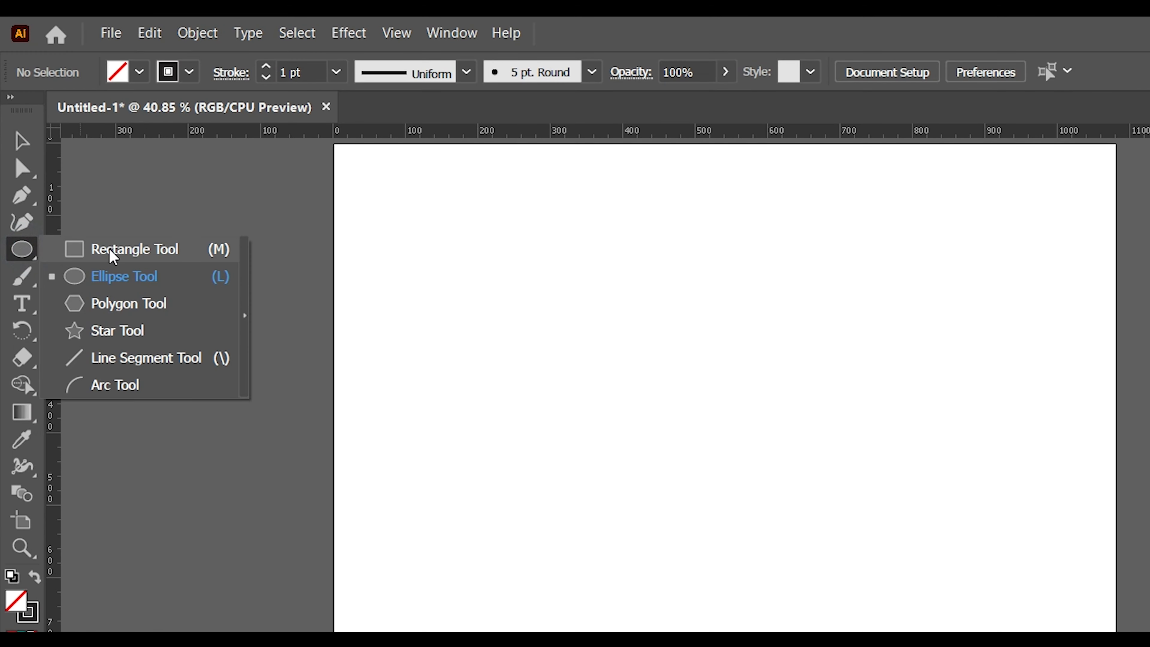
pyautogui.click(114, 276)
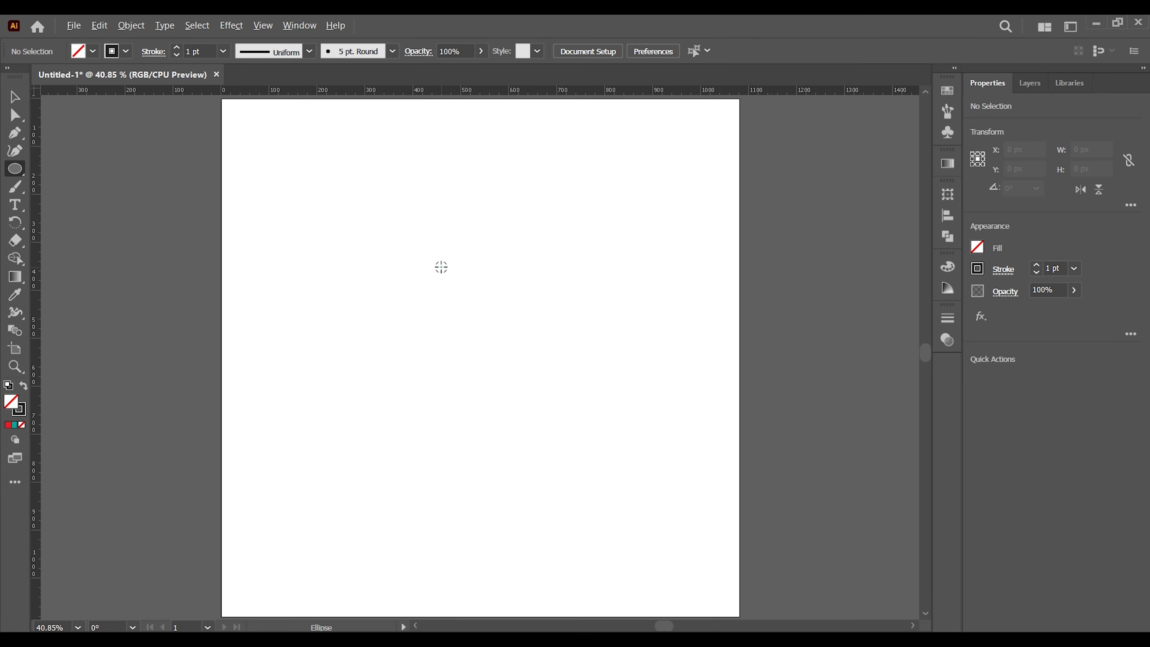
pyautogui.moveTo(441, 268); pyautogui.dragTo(519, 469)
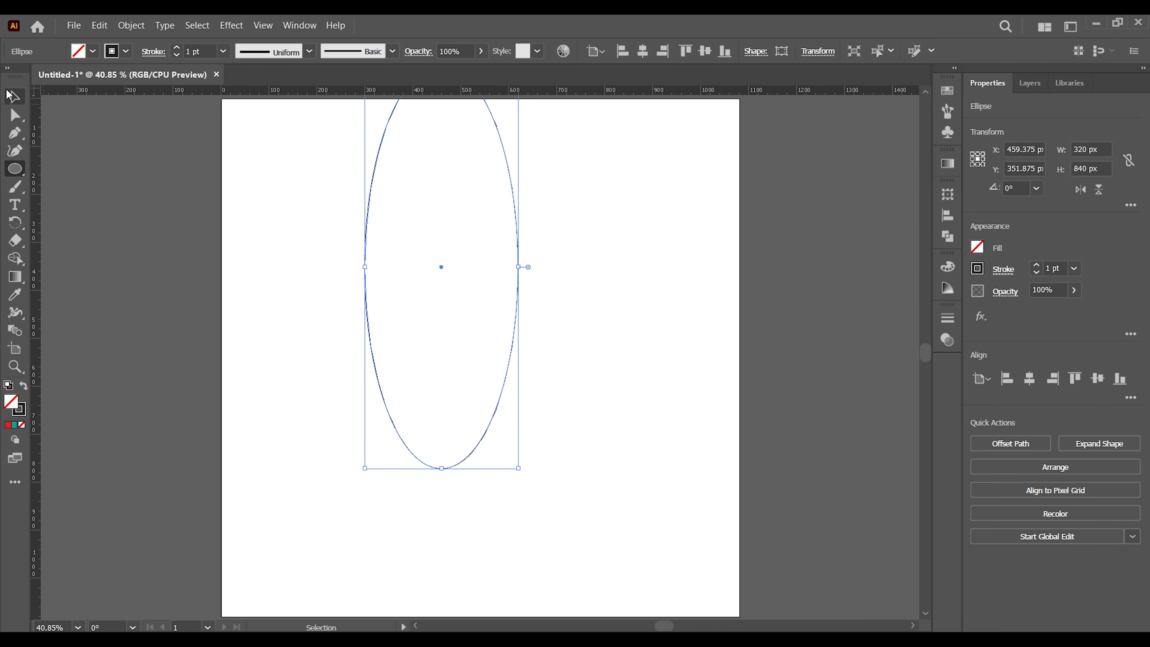
pyautogui.click(9, 95)
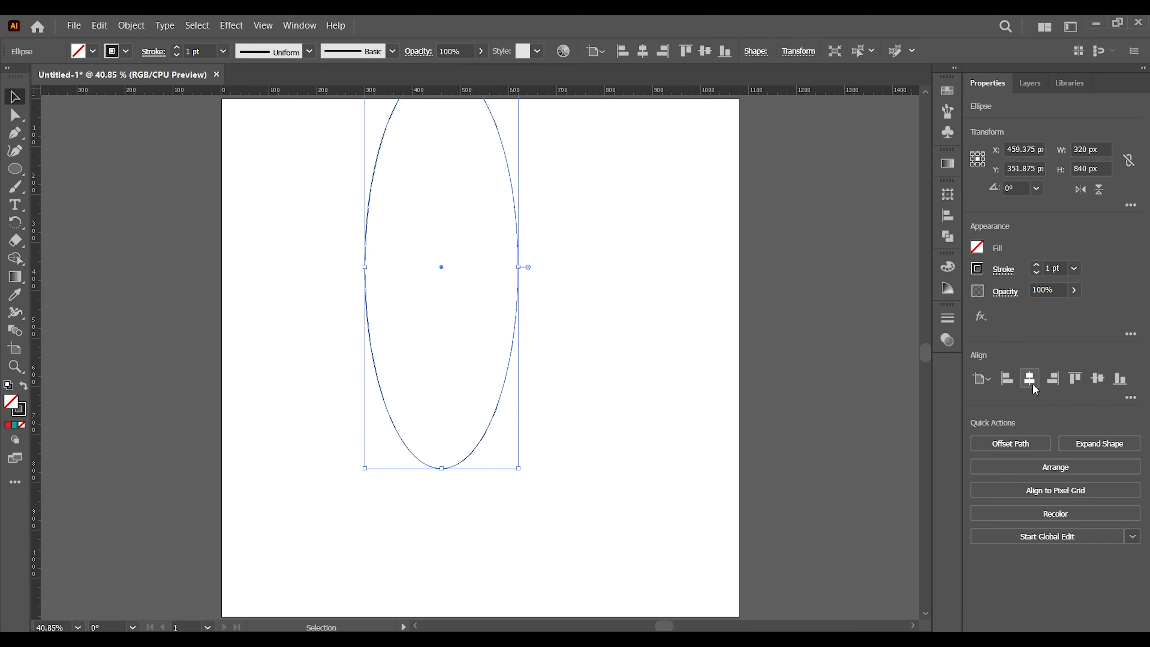
pyautogui.click(1036, 388)
pyautogui.click(1097, 384)
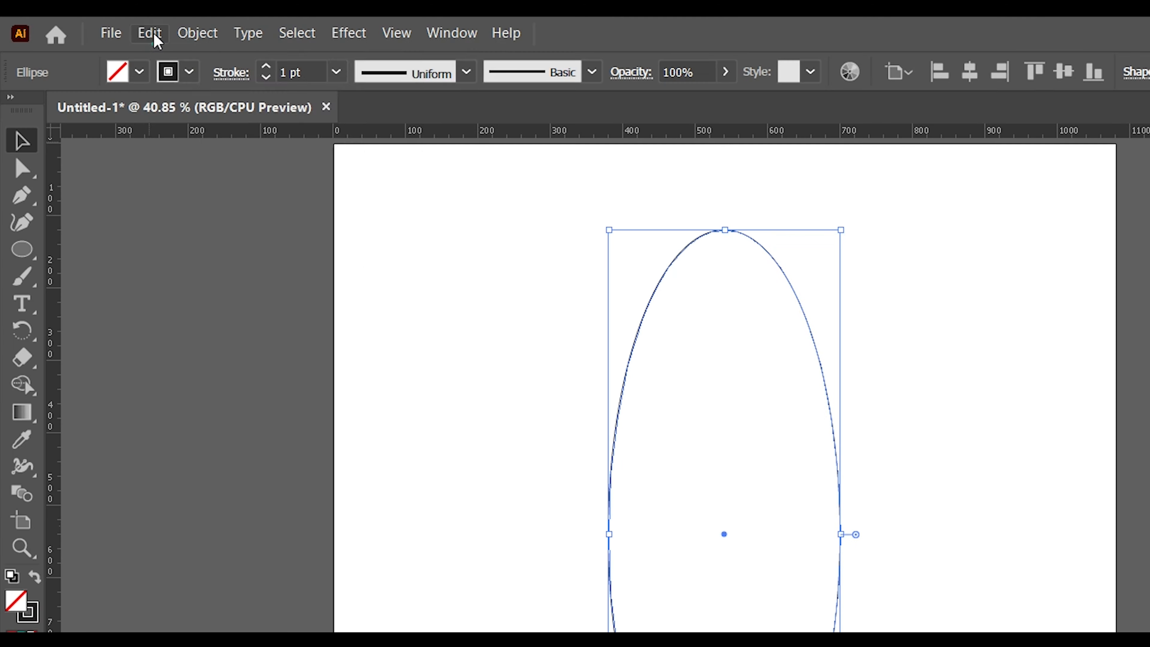
# Duplicate the ellipse in place in front of the original and scale the copy down proportionally about its centre
pyautogui.click(102, 28)
pyautogui.click(130, 89)
pyautogui.click(156, 39)
pyautogui.click(206, 169)
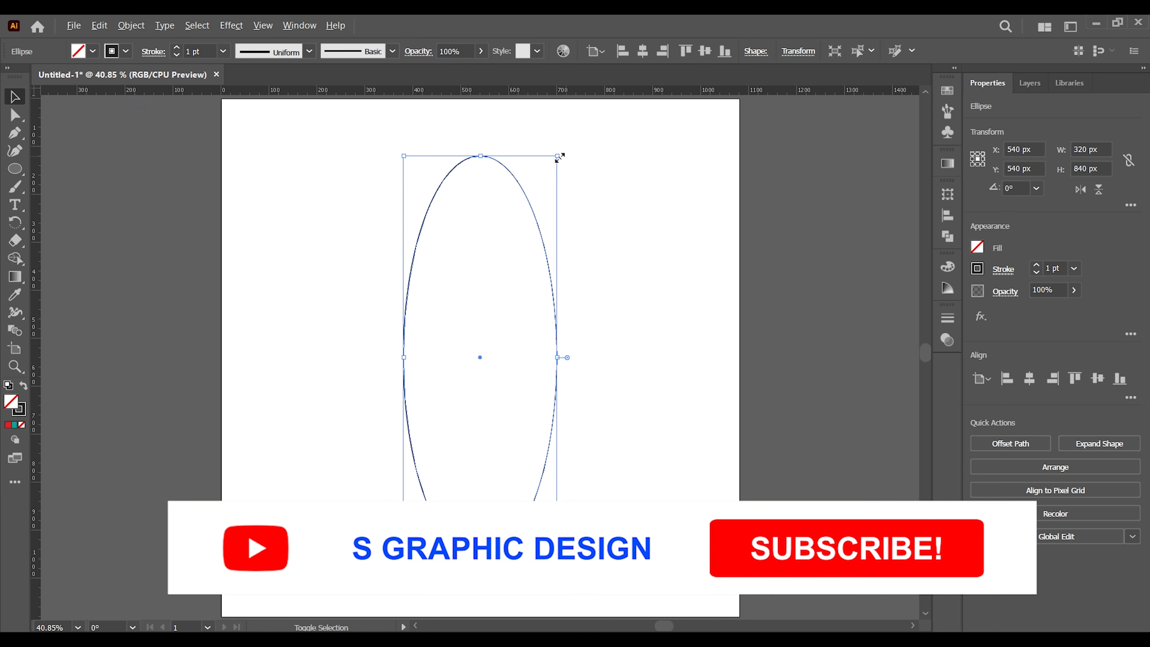
pyautogui.moveTo(560, 156); pyautogui.dragTo(532, 204)
pyautogui.click(604, 289)
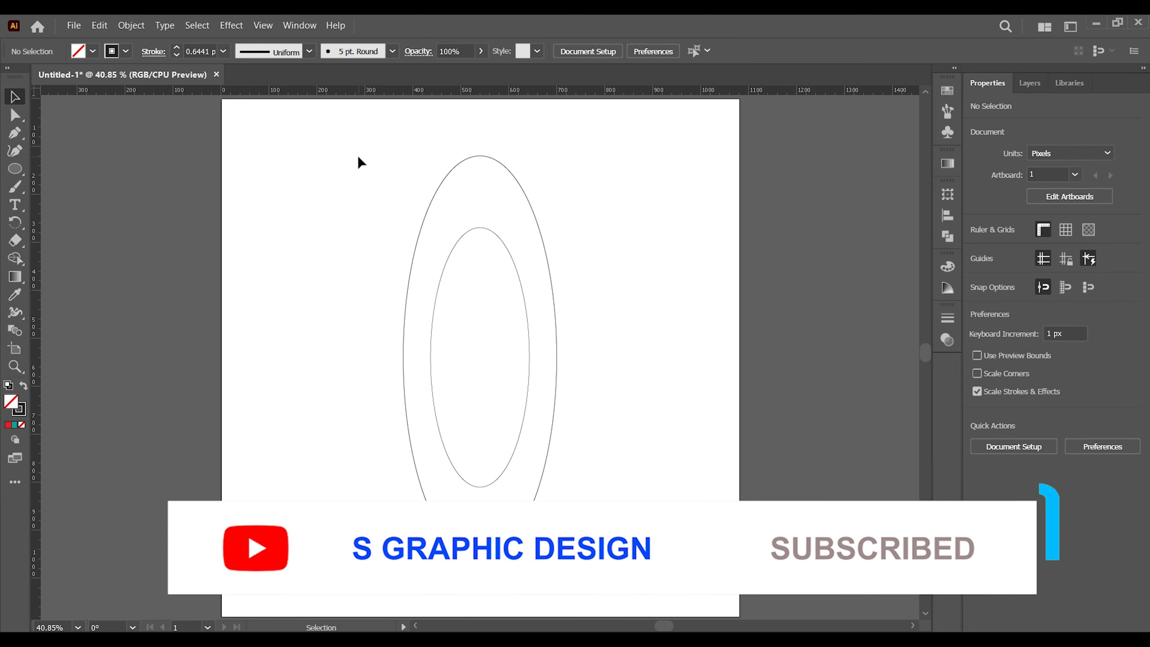
# Group the two concentric ellipses and duplicate the group about 57 px to the right at the same height
pyautogui.moveTo(359, 162); pyautogui.dragTo(670, 526)
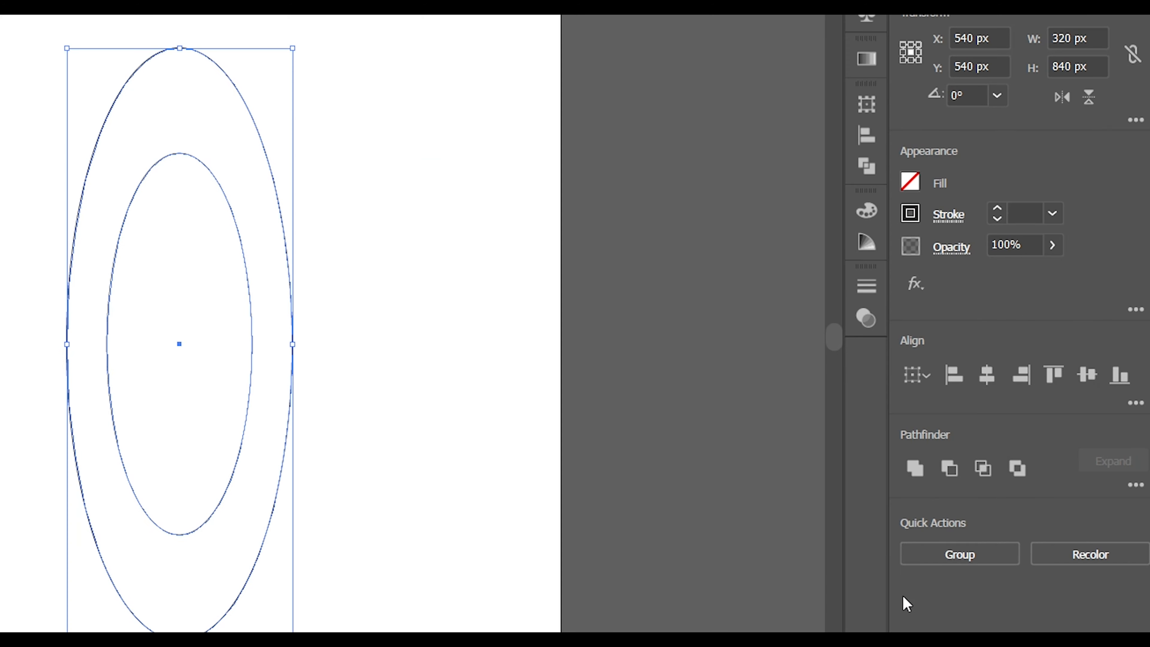
pyautogui.click(927, 565)
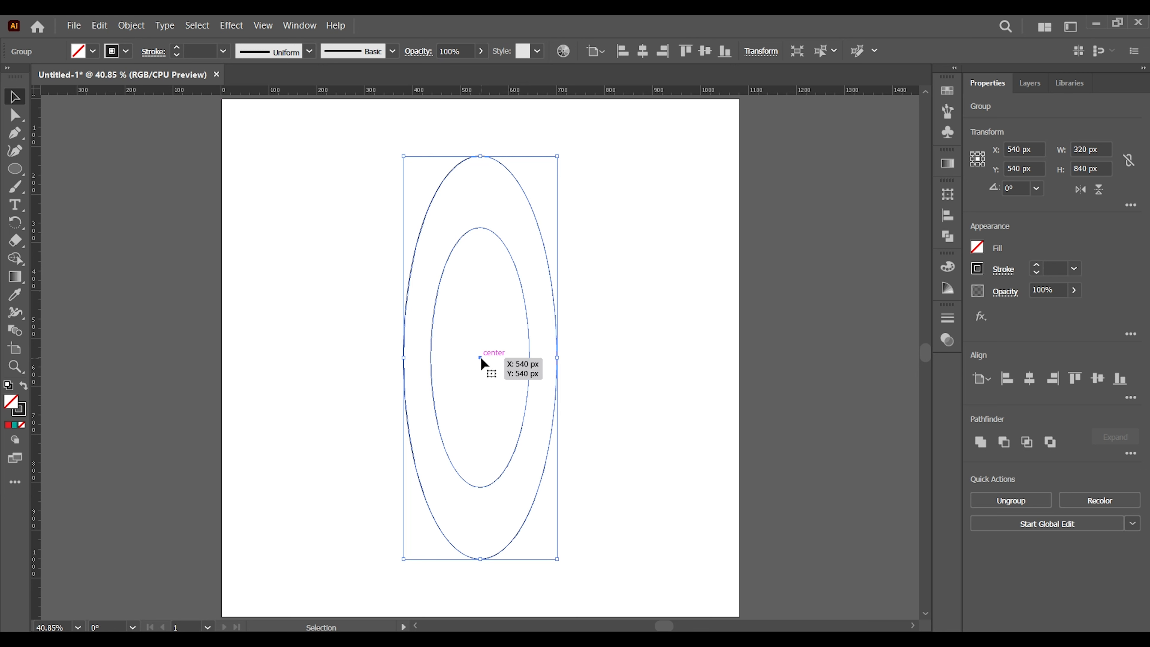
pyautogui.moveTo(481, 357); pyautogui.dragTo(509, 358)
pyautogui.click(673, 347)
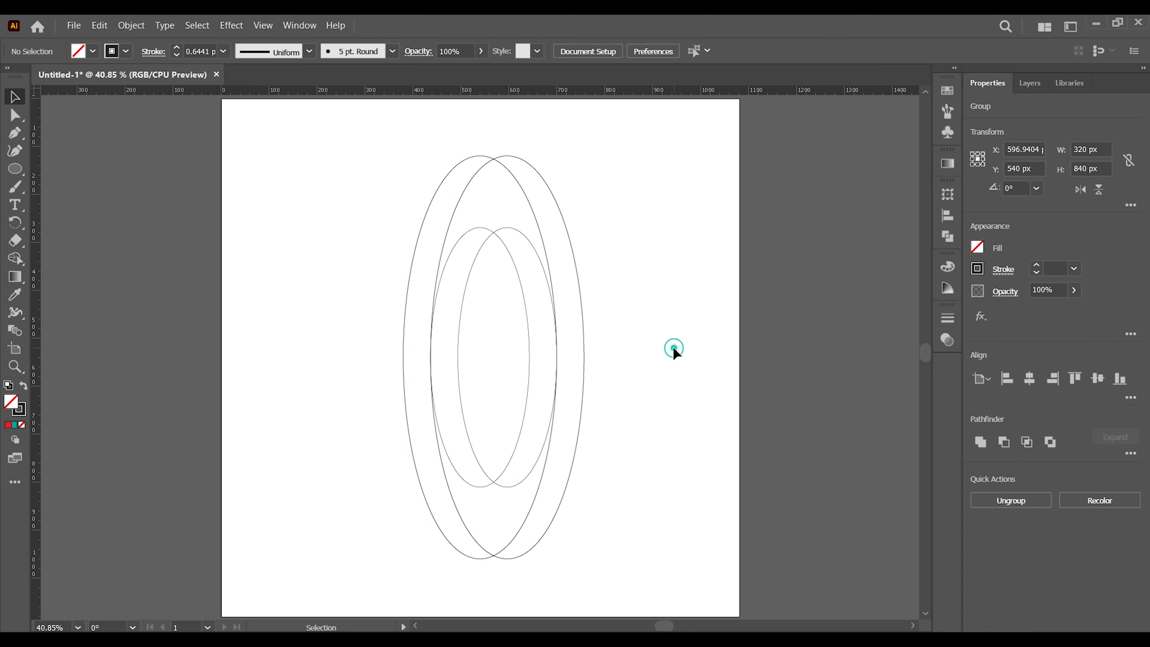
# Group both overlapping ellipse pairs together and rotate the combined group by 45°
pyautogui.moveTo(322, 145); pyautogui.dragTo(711, 534)
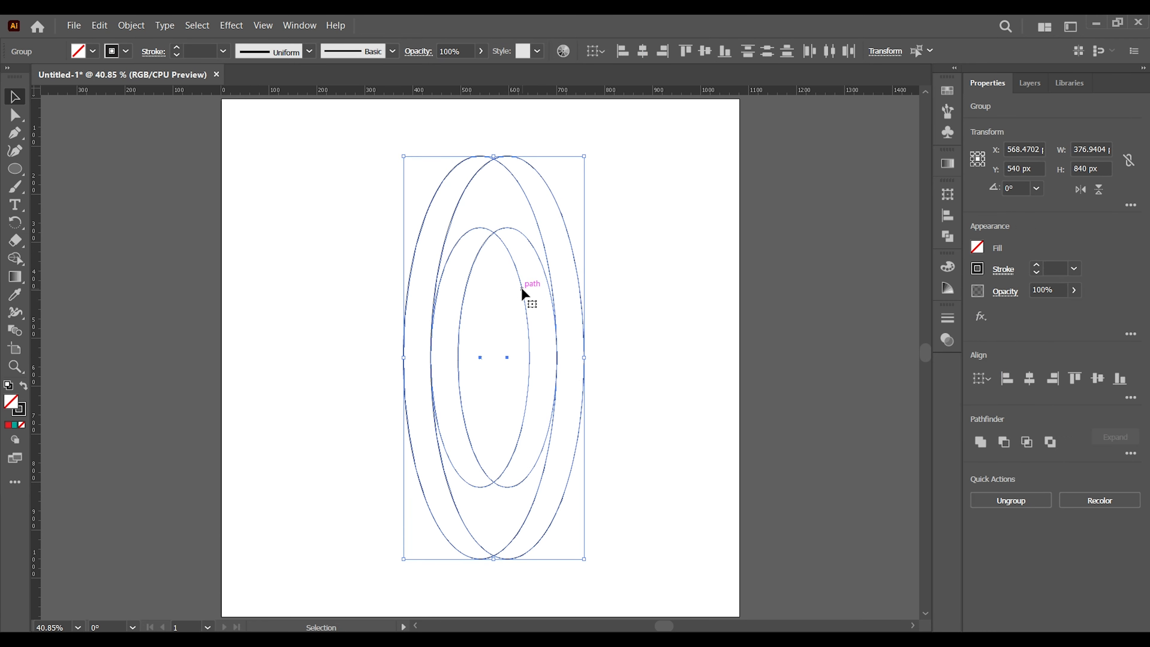
pyautogui.rightClick(522, 288)
pyautogui.click(553, 419)
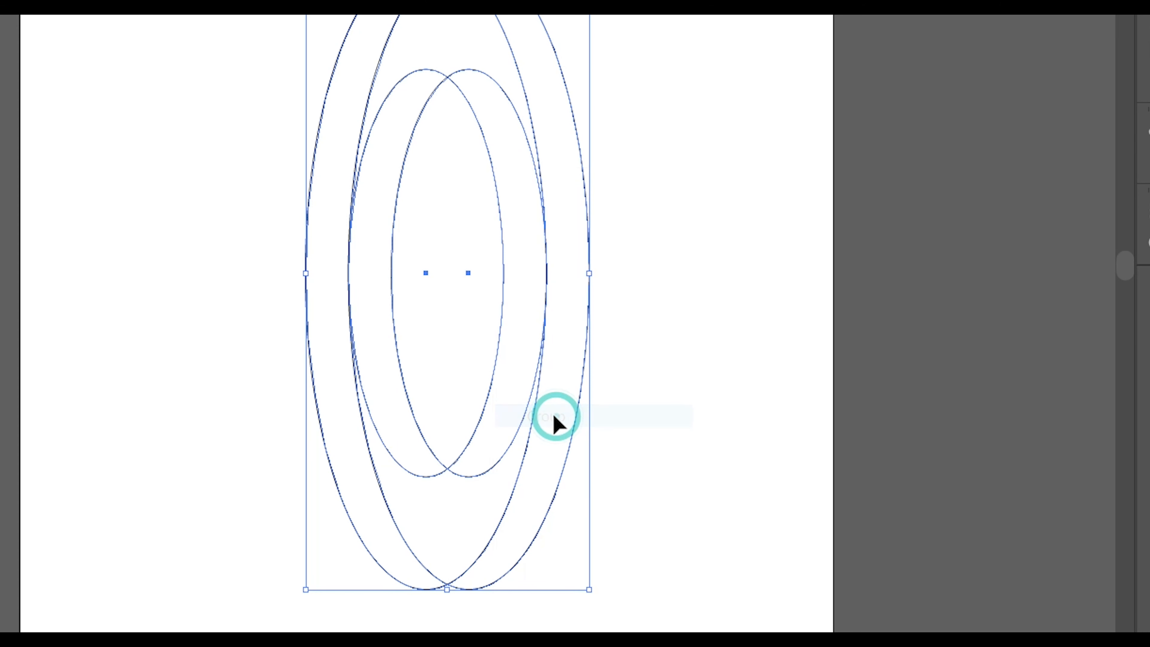
pyautogui.click(131, 25)
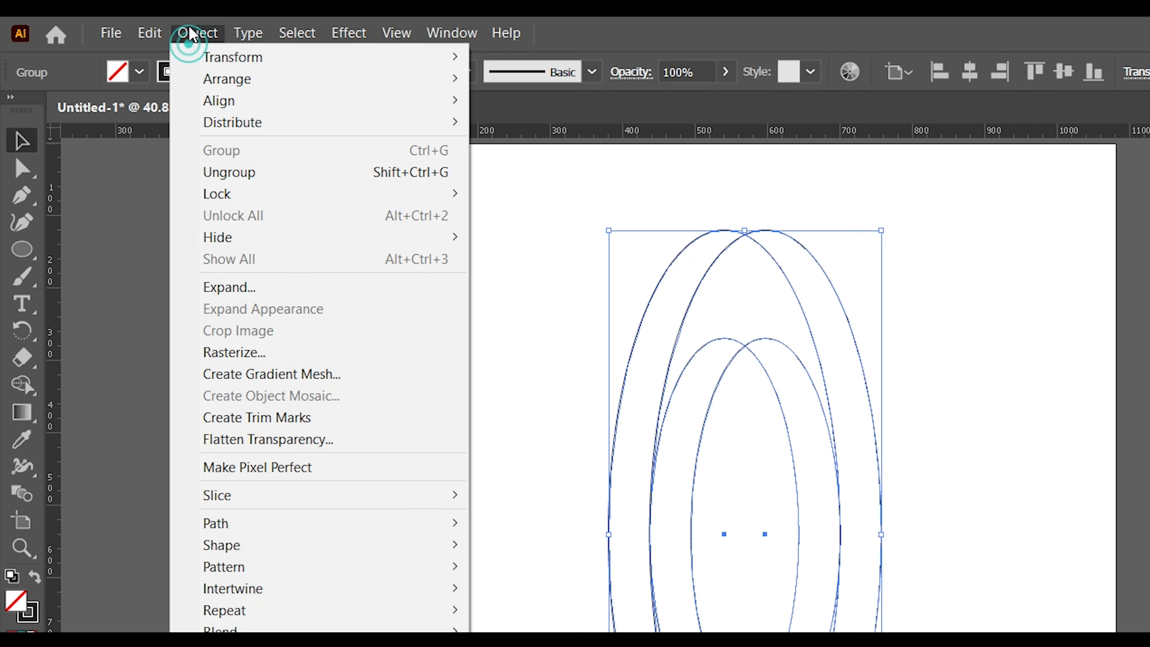
pyautogui.moveTo(324, 49)
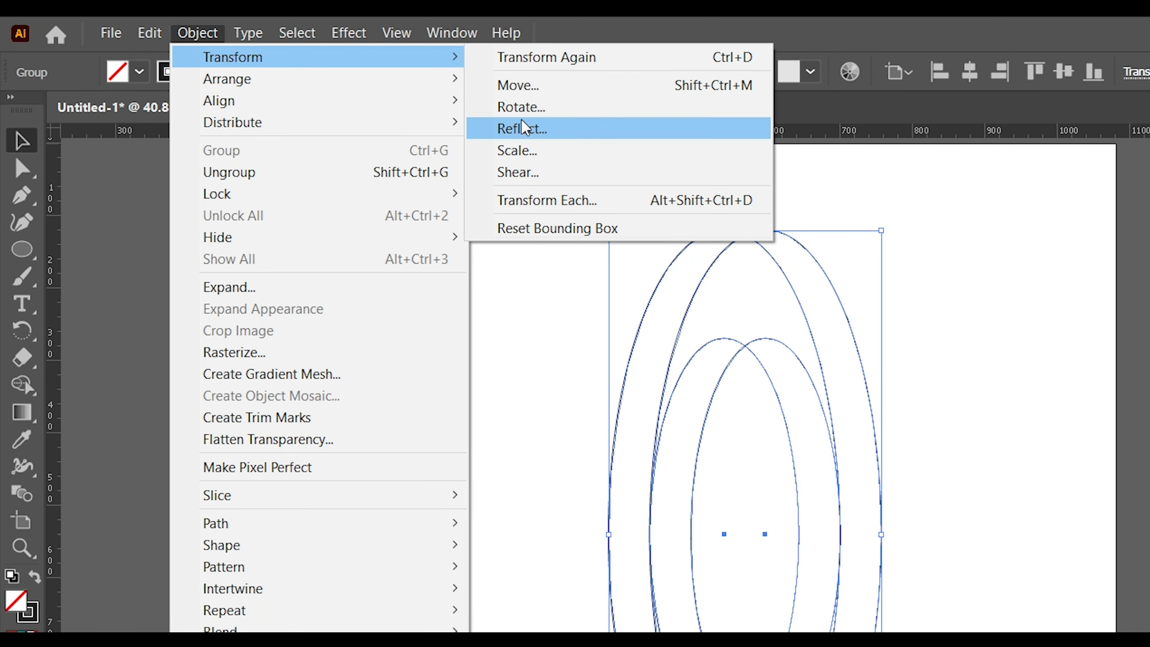
pyautogui.click(521, 107)
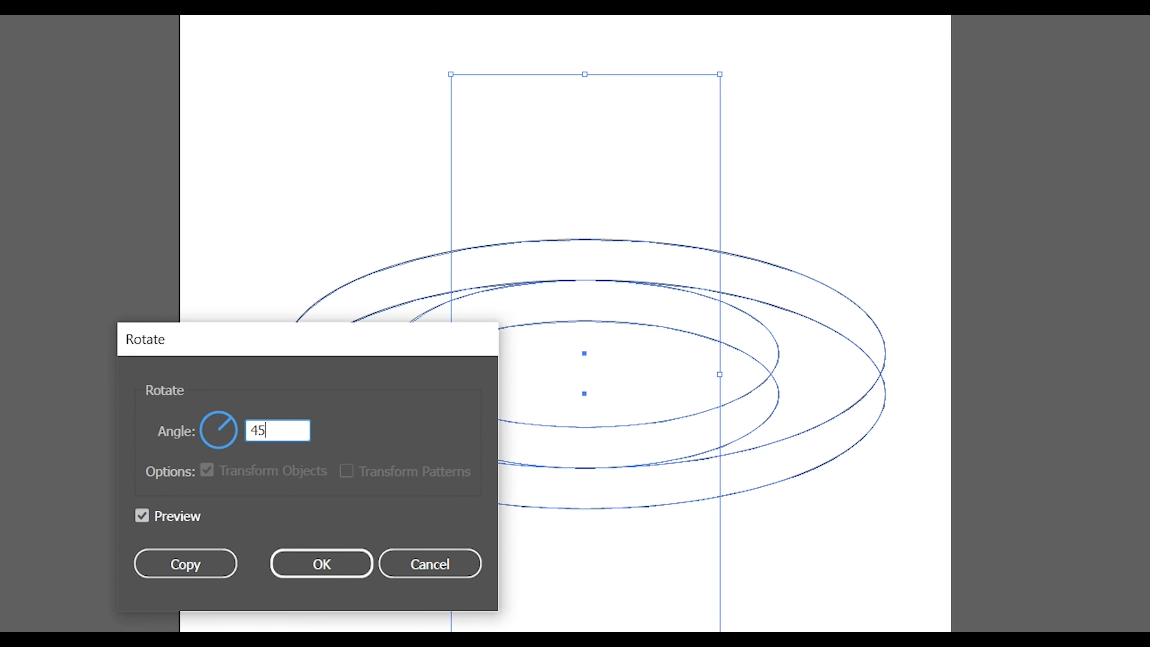
pyautogui.write('45')
pyautogui.click(313, 564)
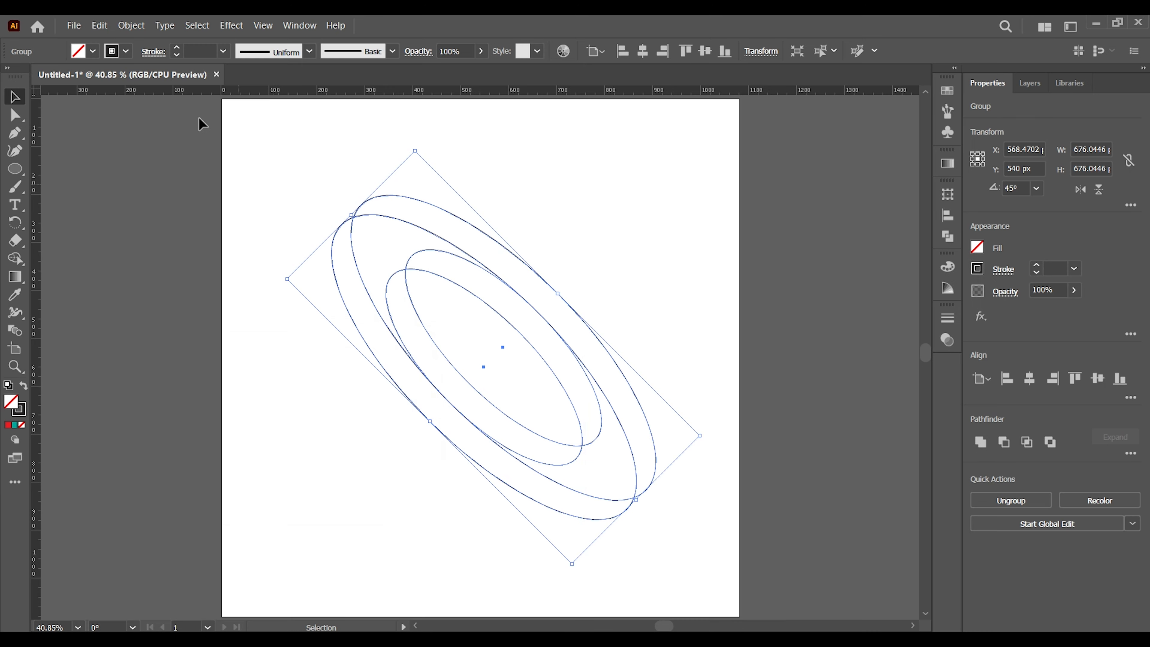
# Reflect the rotated group across the vertical axis as a copy to form a crossed ellipse pattern
pyautogui.click(120, 26)
pyautogui.moveTo(137, 37)
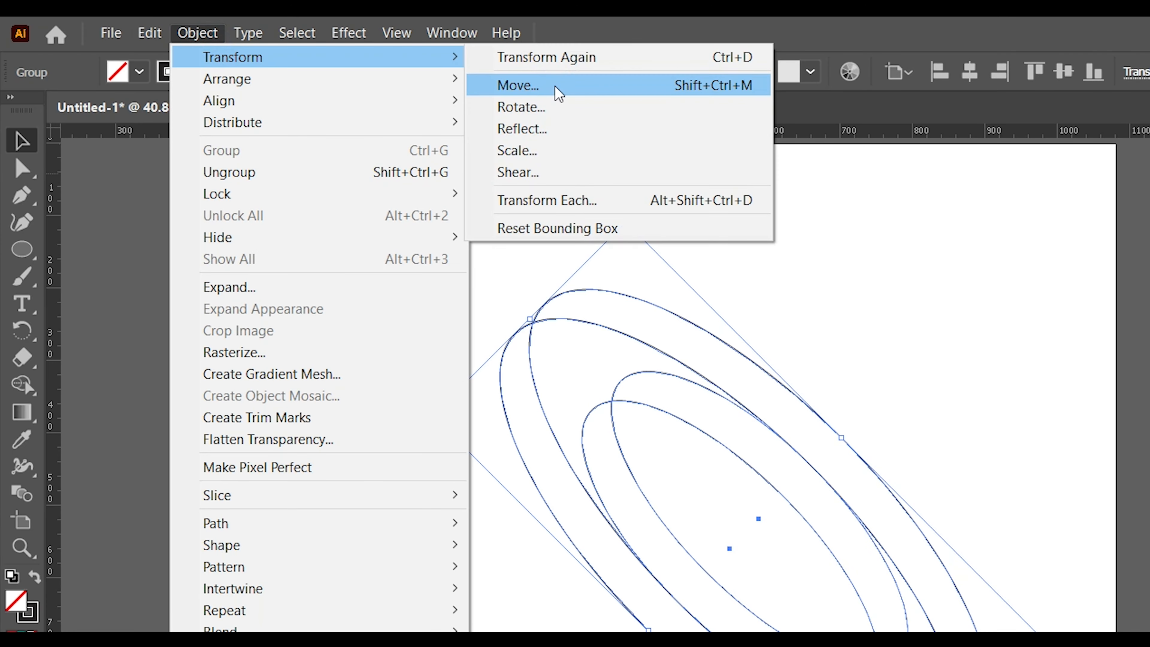
pyautogui.click(543, 126)
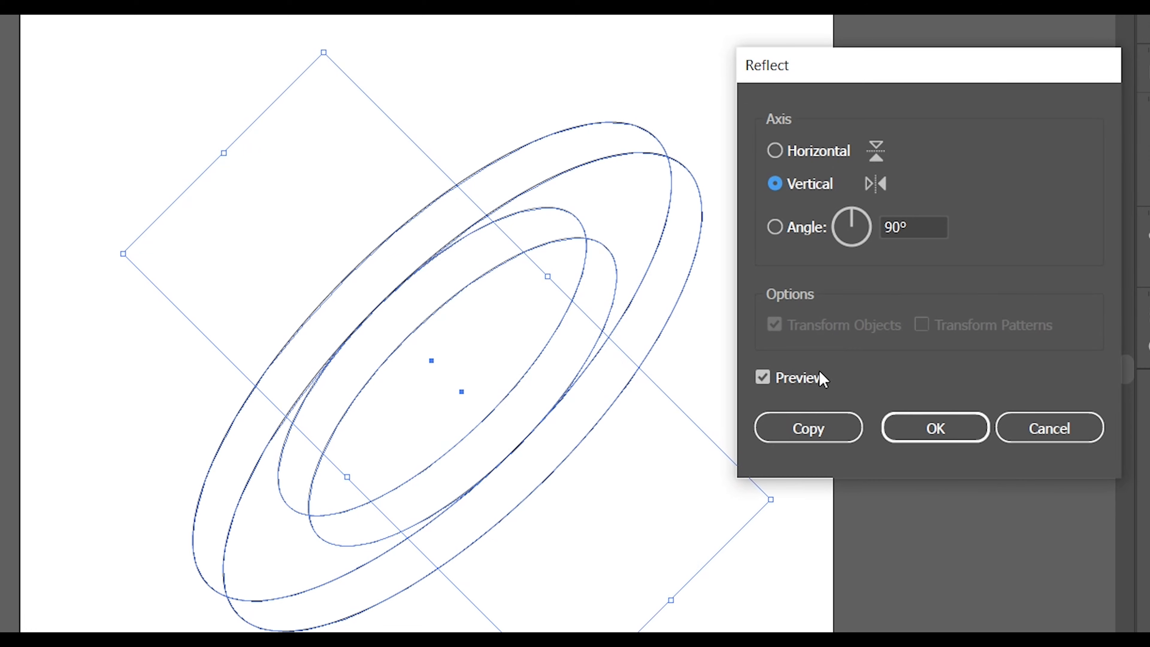
pyautogui.click(822, 426)
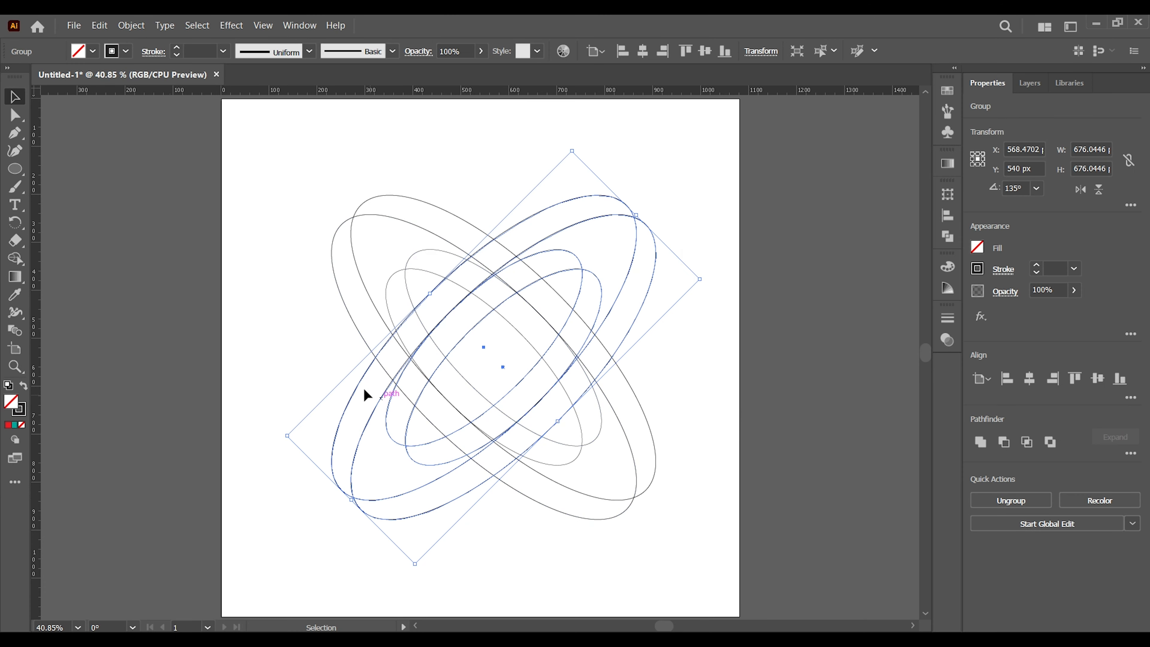
pyautogui.click(276, 173)
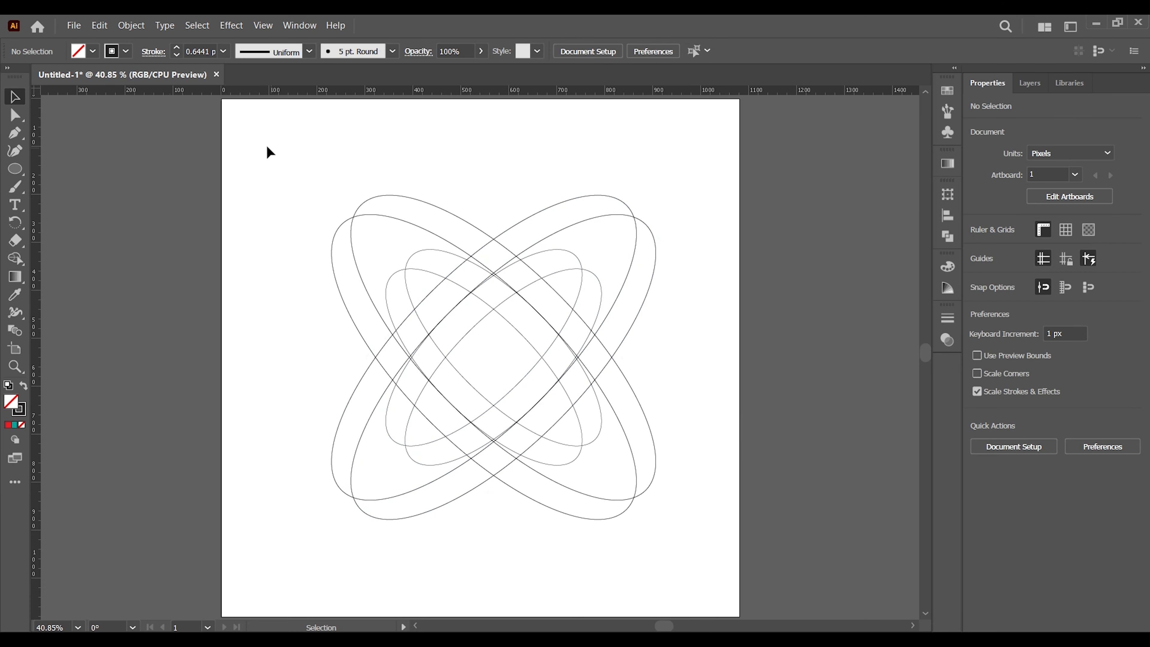
# Ungroup the whole crossed pattern twice to break its nested groups into individual ellipses
pyautogui.moveTo(251, 132); pyautogui.dragTo(699, 575)
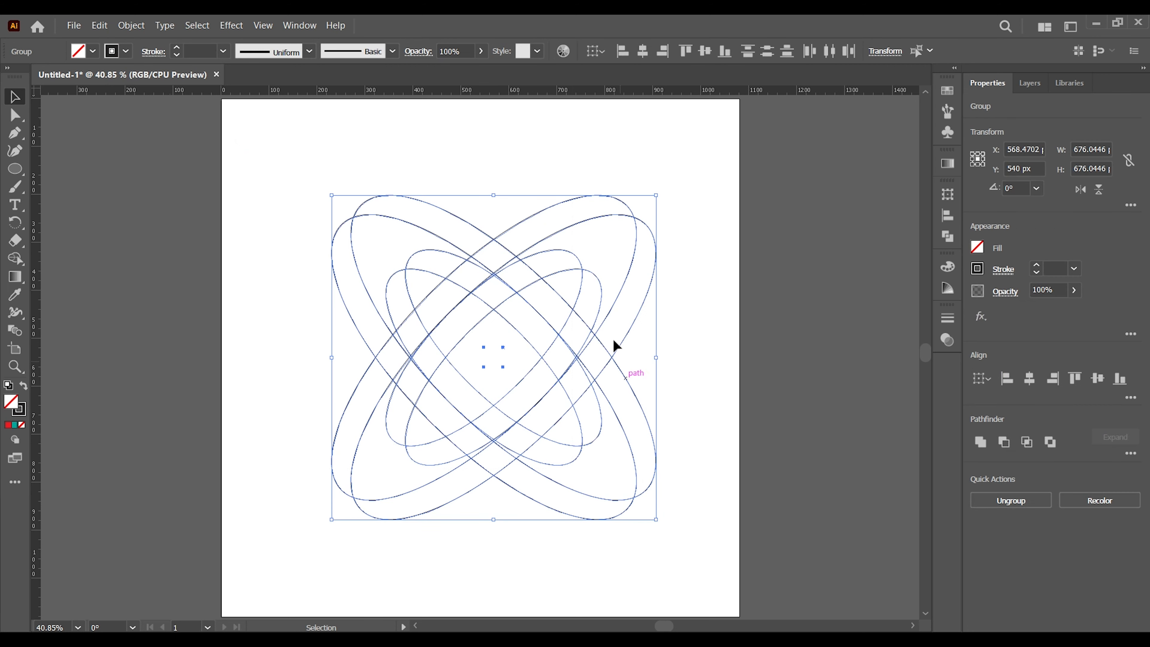
pyautogui.rightClick(606, 324)
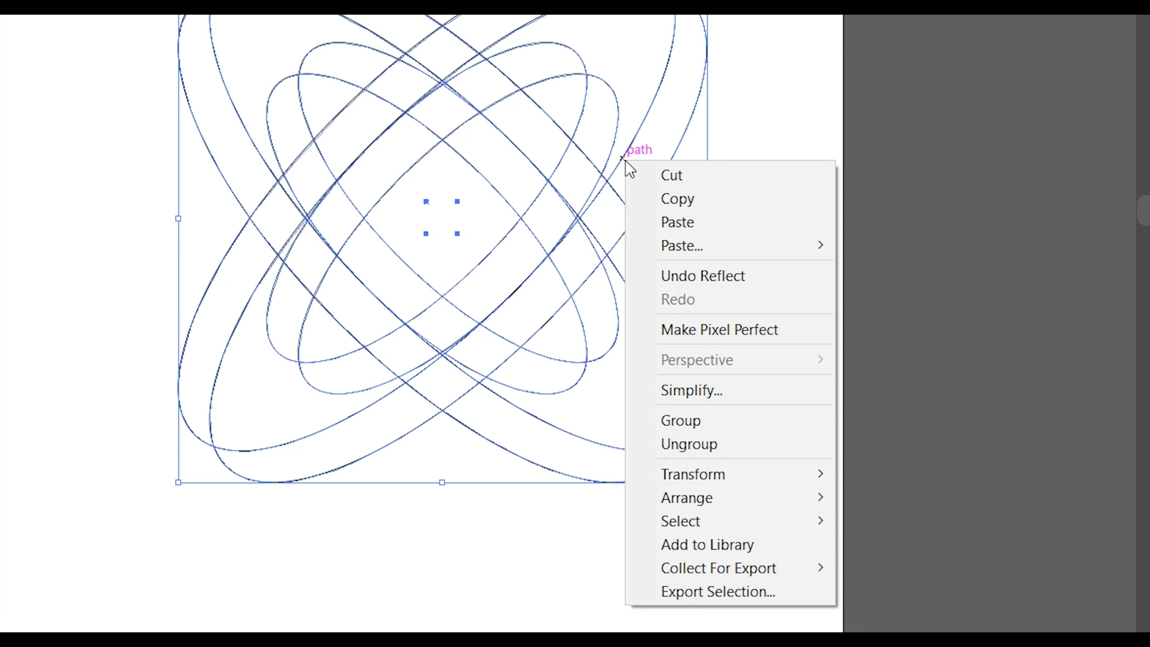
pyautogui.click(654, 500)
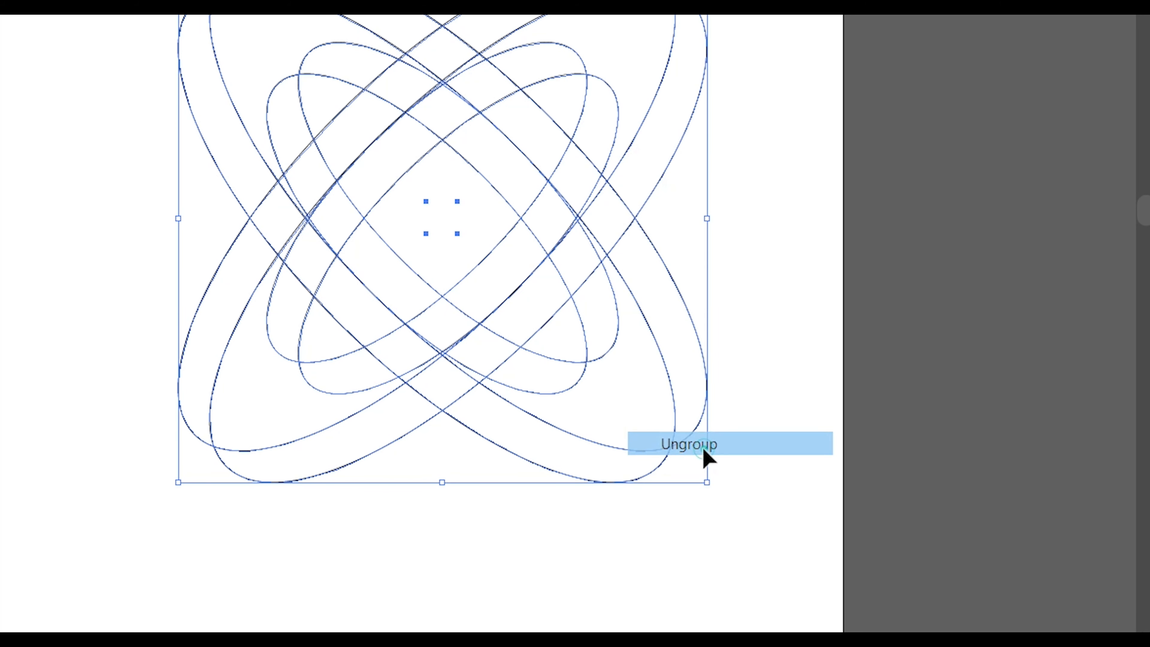
pyautogui.click(696, 410)
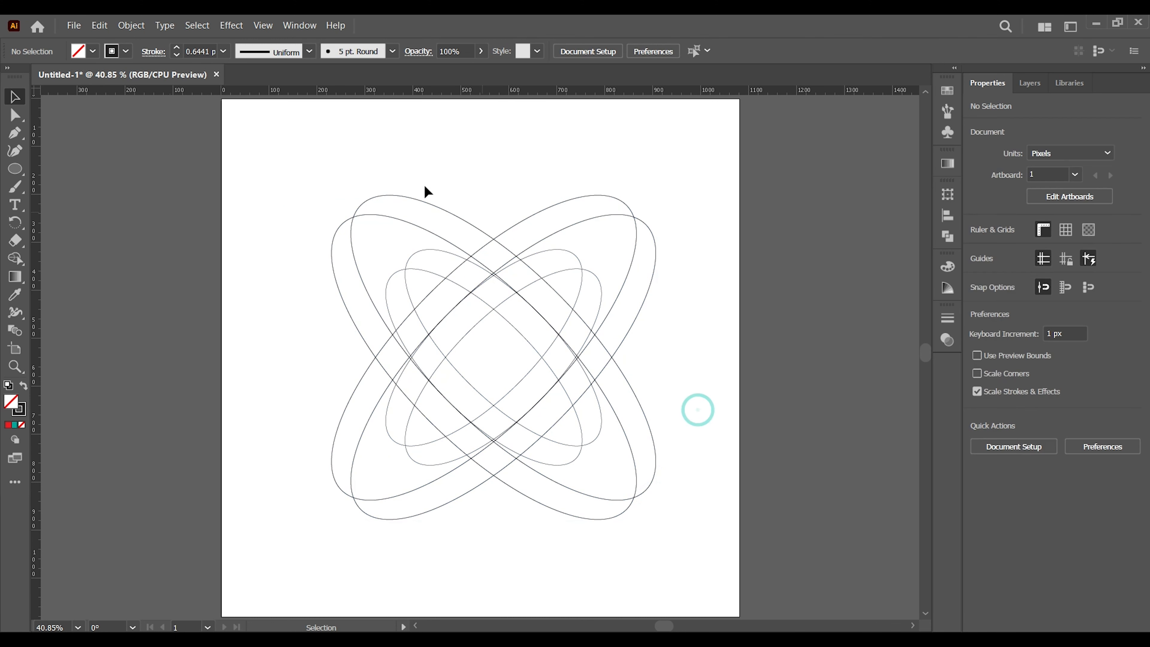
pyautogui.moveTo(291, 157); pyautogui.dragTo(716, 602)
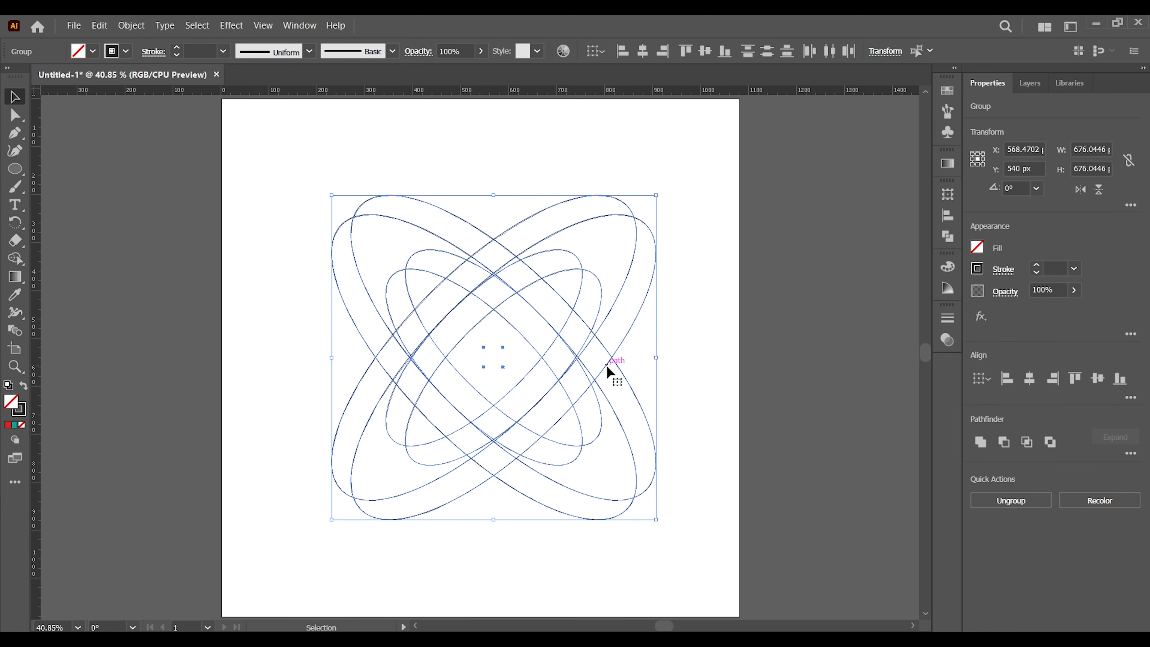
pyautogui.rightClick(606, 365)
pyautogui.click(643, 268)
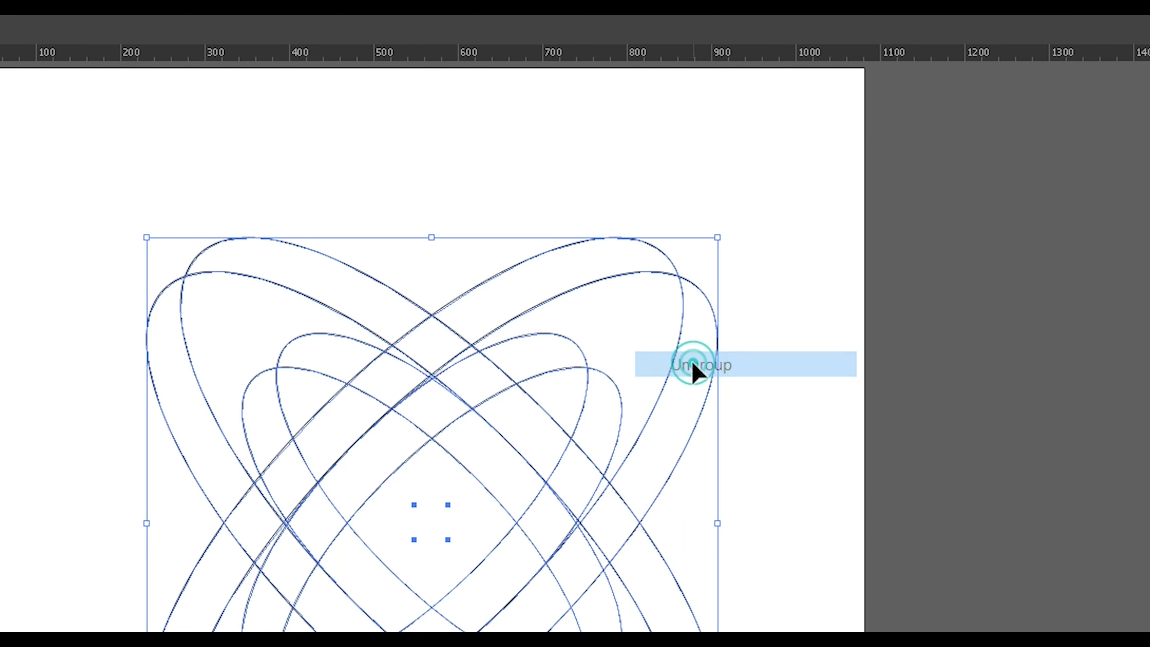
pyautogui.click(688, 180)
pyautogui.moveTo(267, 142); pyautogui.dragTo(727, 600)
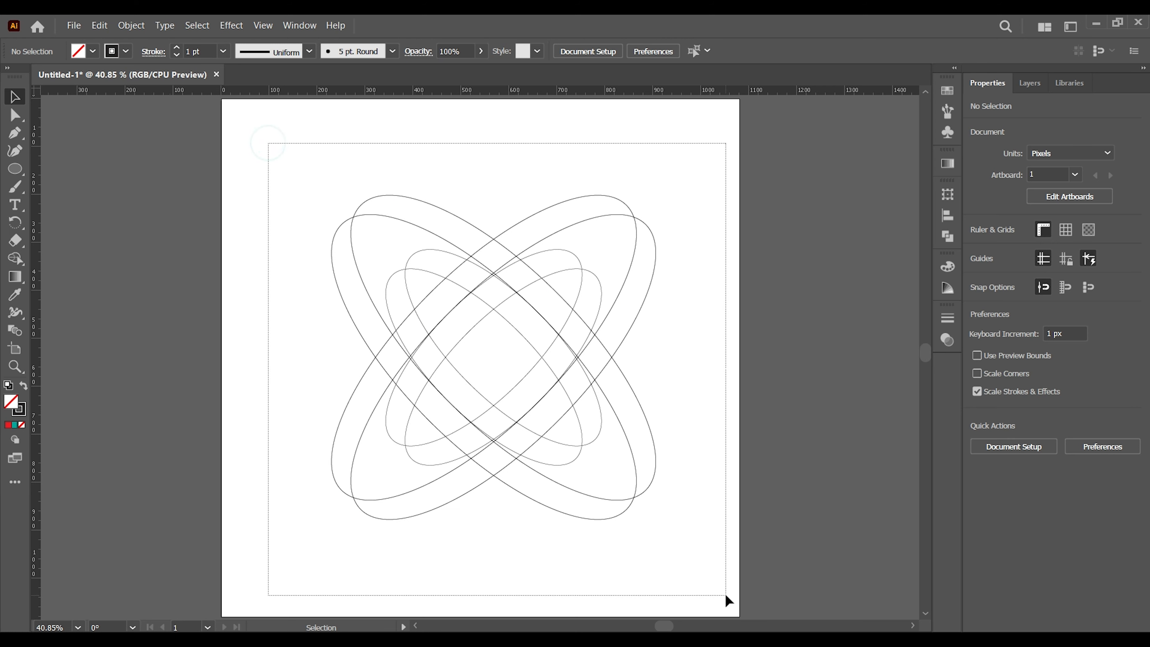
pyautogui.rightClick(563, 327)
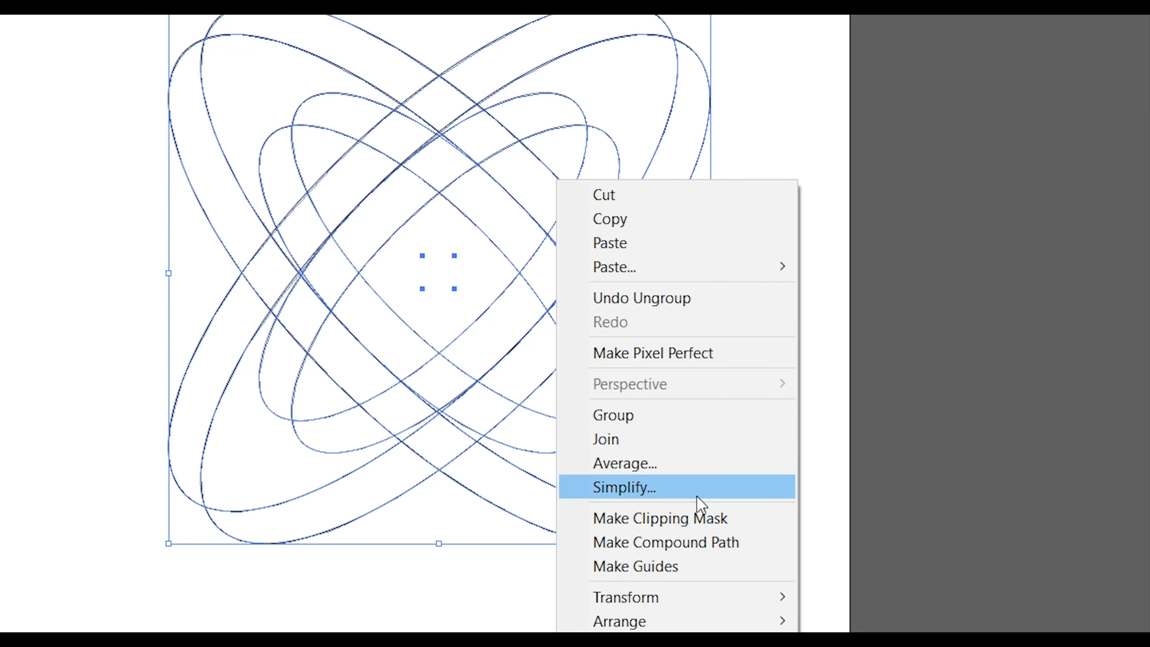
pyautogui.click(790, 97)
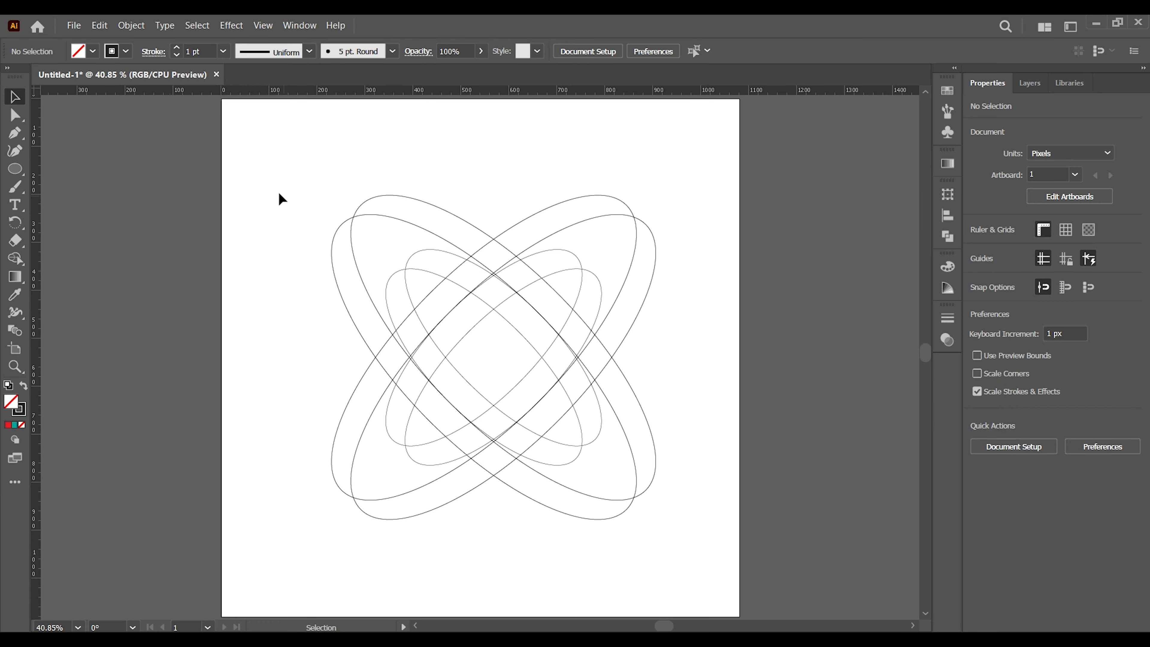
# Select all the ellipses and merge the regions of the upper-right curved band with Shape Builder, using a light blue fill
pyautogui.moveTo(244, 147); pyautogui.dragTo(728, 575)
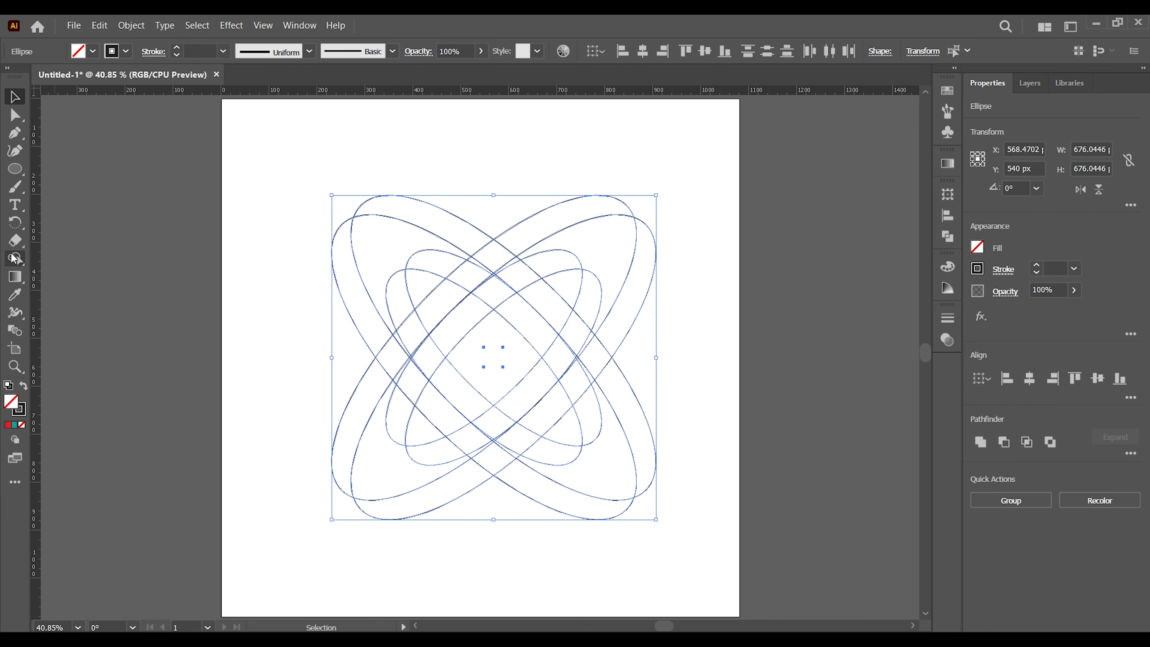
pyautogui.click(15, 258)
pyautogui.click(75, 258)
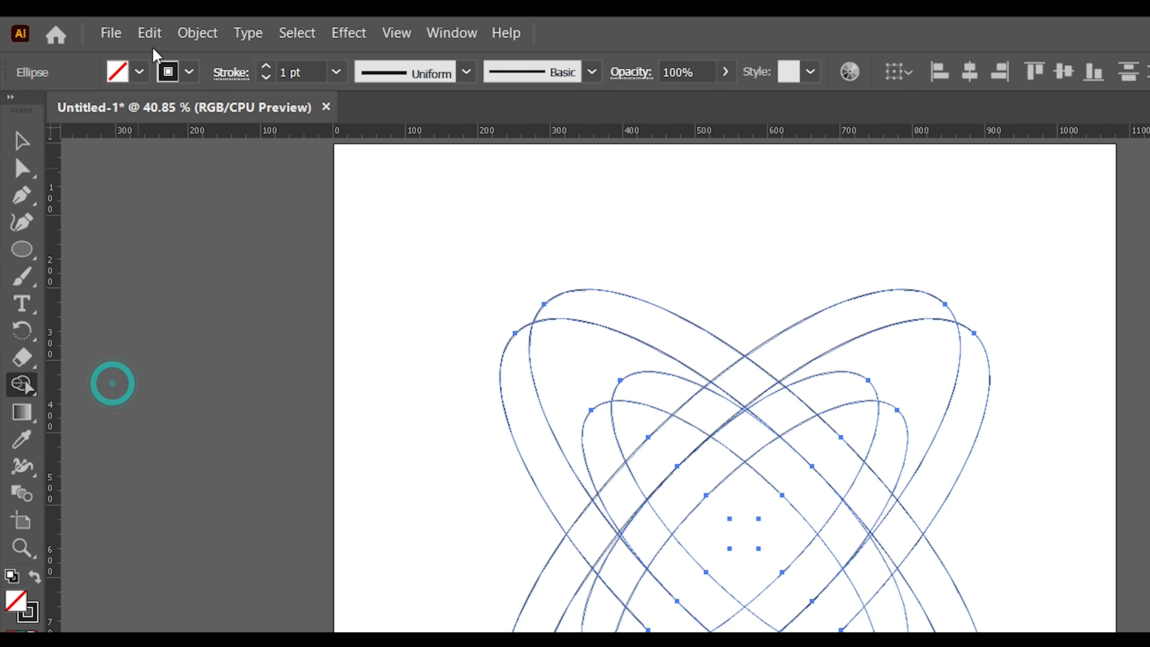
pyautogui.click(133, 72)
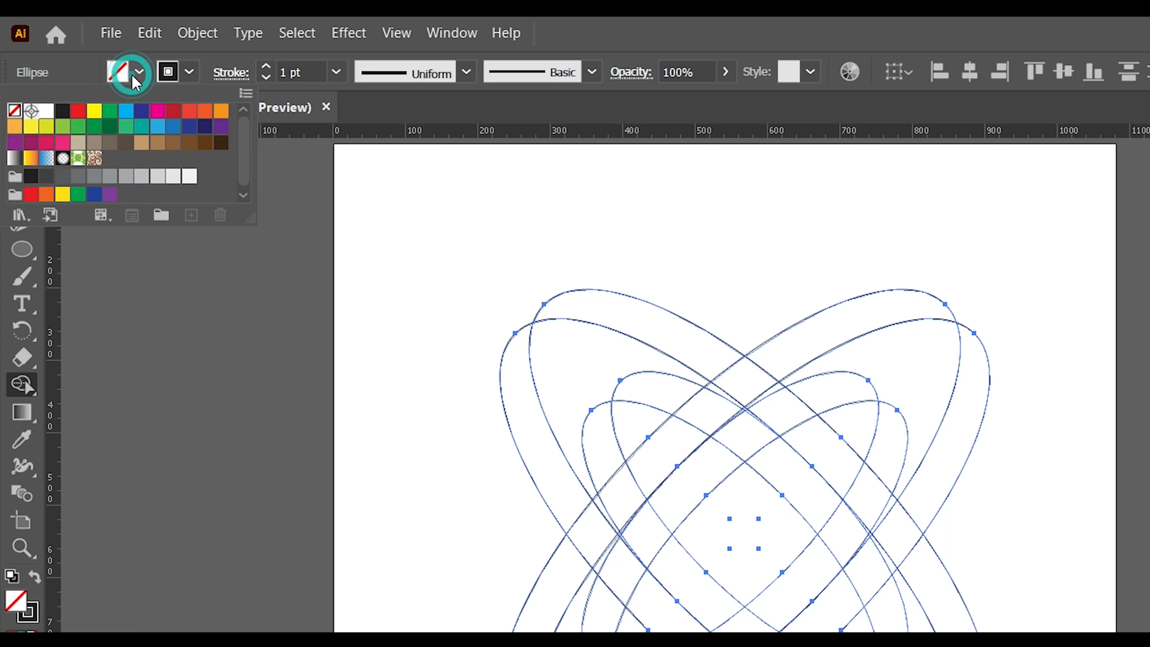
pyautogui.click(127, 113)
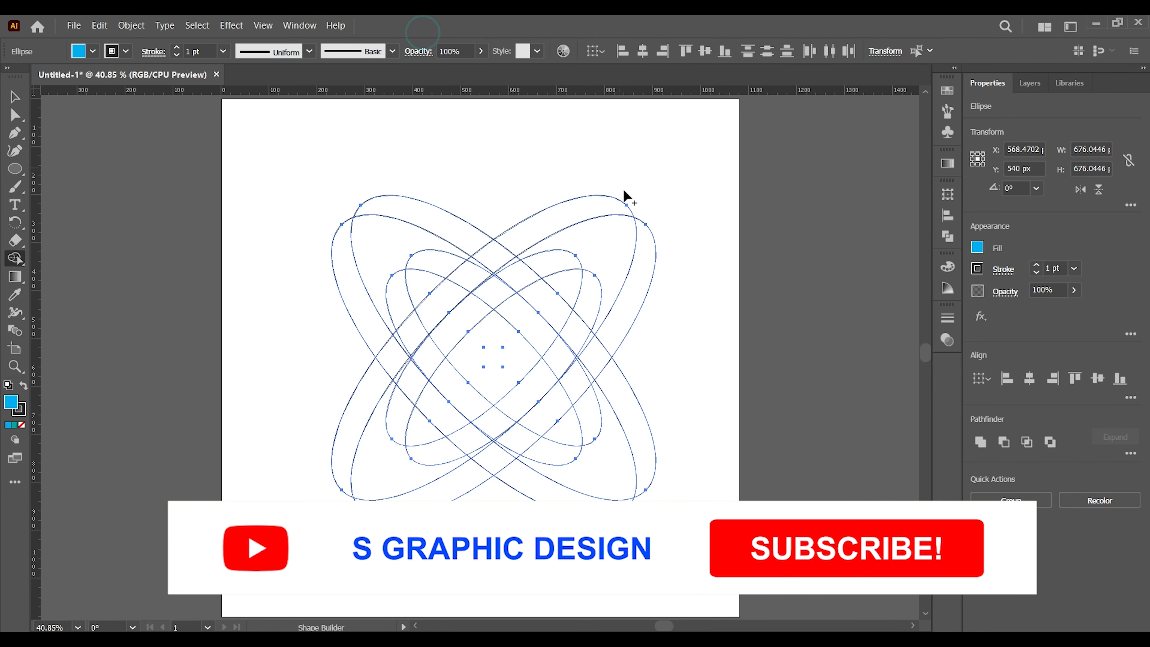
pyautogui.moveTo(609, 238)
pyautogui.mouseDown()
pyautogui.moveTo(592, 334)
pyautogui.moveTo(585, 323)
pyautogui.moveTo(548, 382)
pyautogui.moveTo(574, 354)
pyautogui.mouseUp()
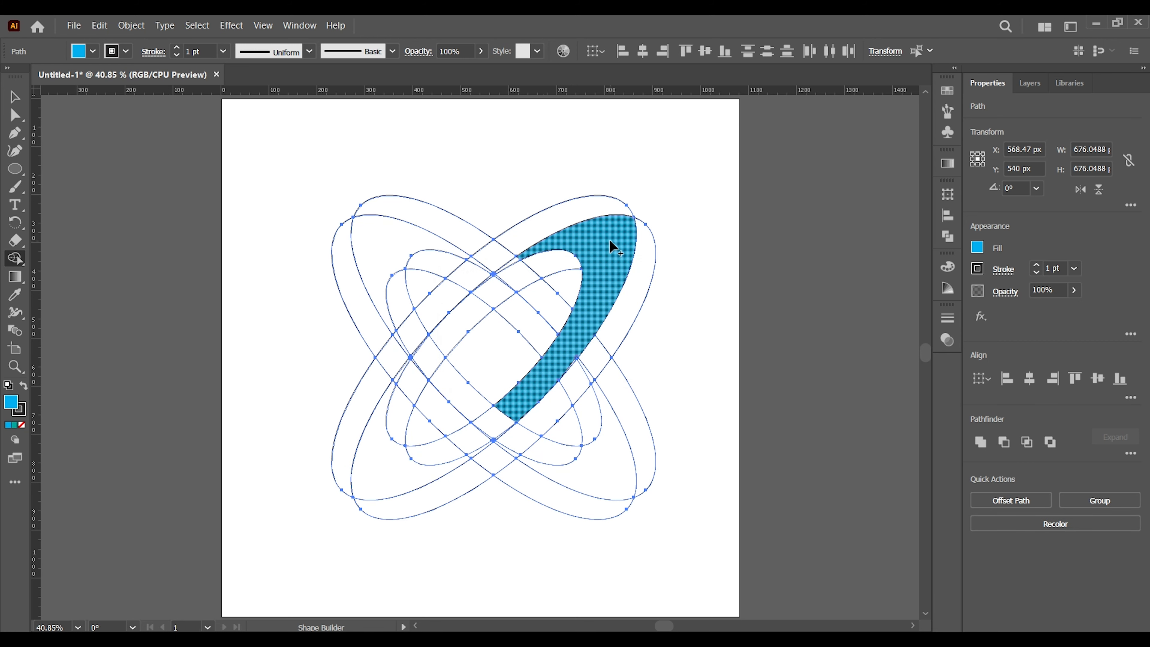
# Merge the thin sliver on the light blue band's outer edge and the strip along its upper edge into the band with Shape Builder
pyautogui.press('z')
pyautogui.click(562, 377)
pyautogui.click(481, 347)
pyautogui.click(475, 363)
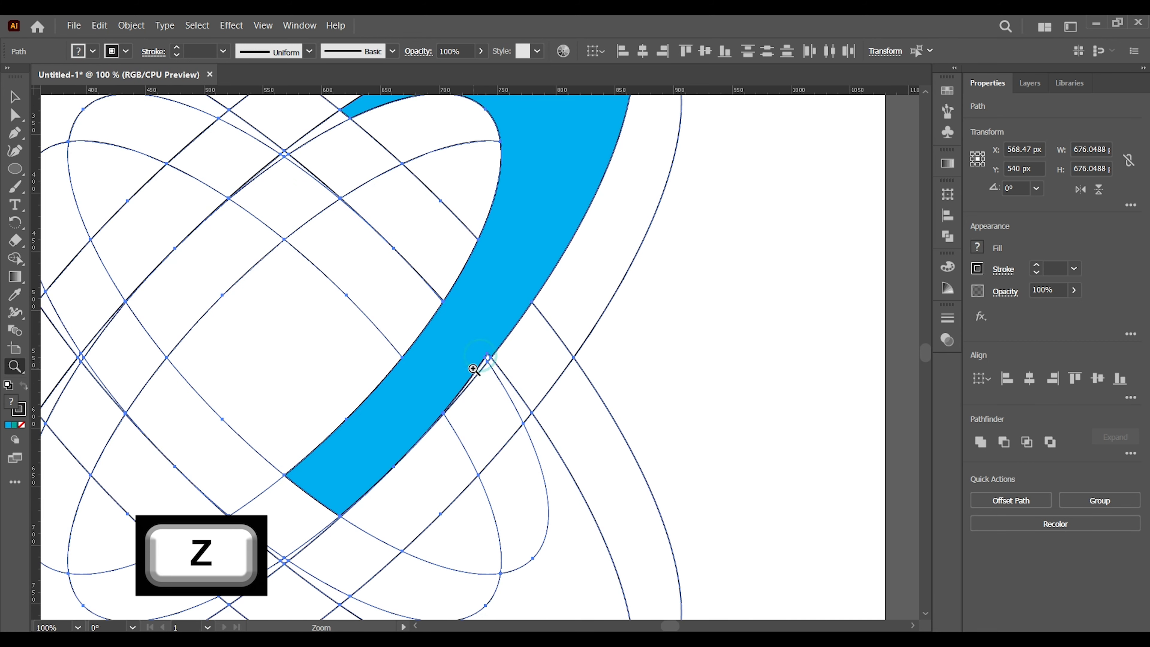
pyautogui.click(15, 258)
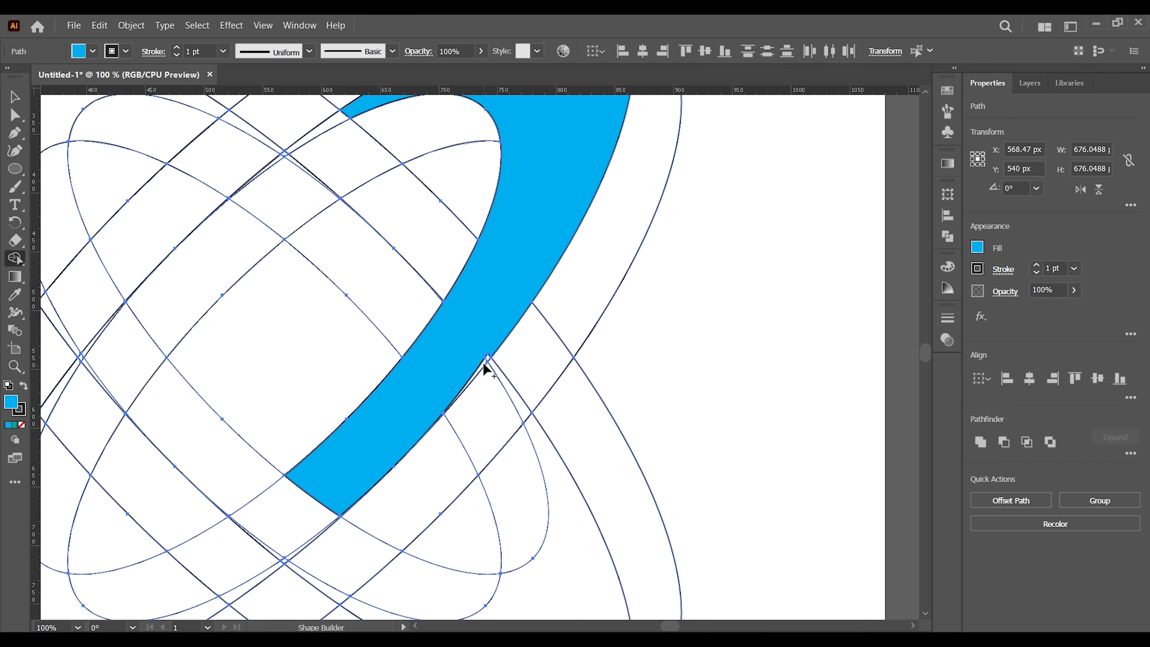
pyautogui.moveTo(497, 342)
pyautogui.mouseDown()
pyautogui.moveTo(490, 358)
pyautogui.moveTo(484, 350)
pyautogui.mouseUp()
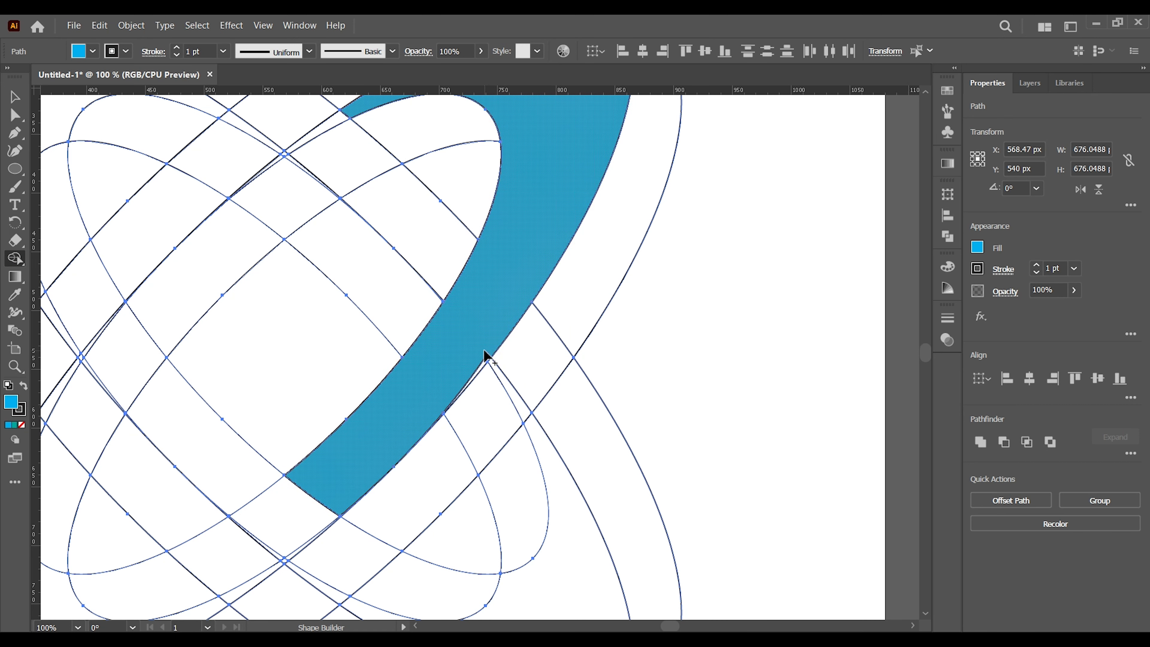
pyautogui.click(496, 354)
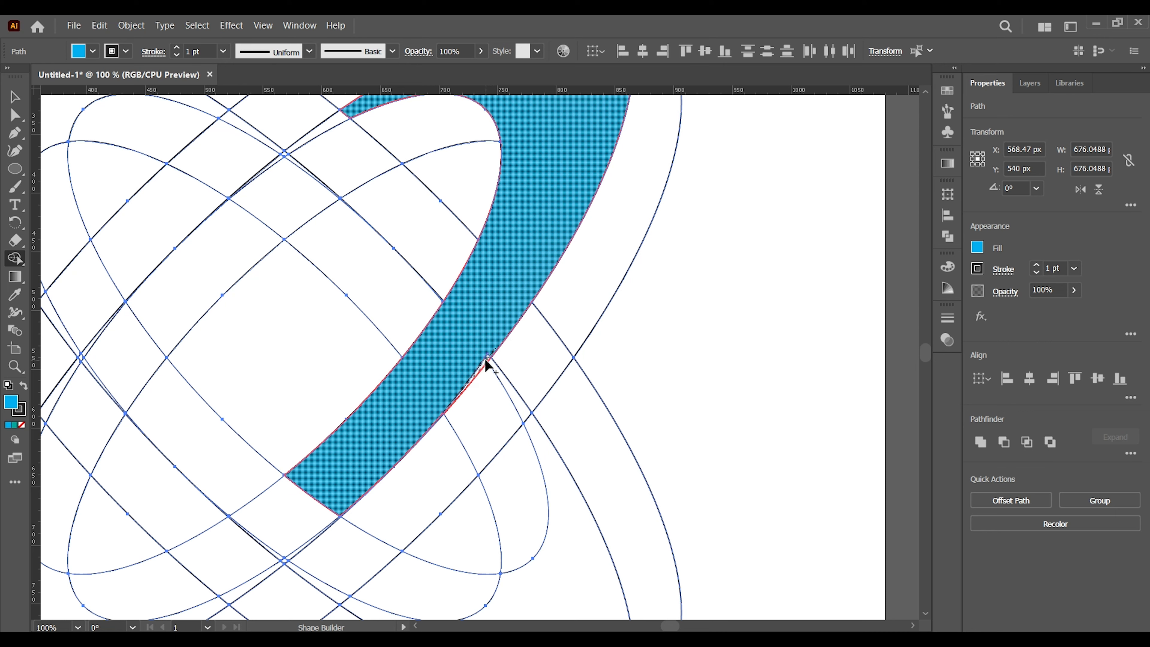
pyautogui.moveTo(488, 364); pyautogui.dragTo(489, 360)
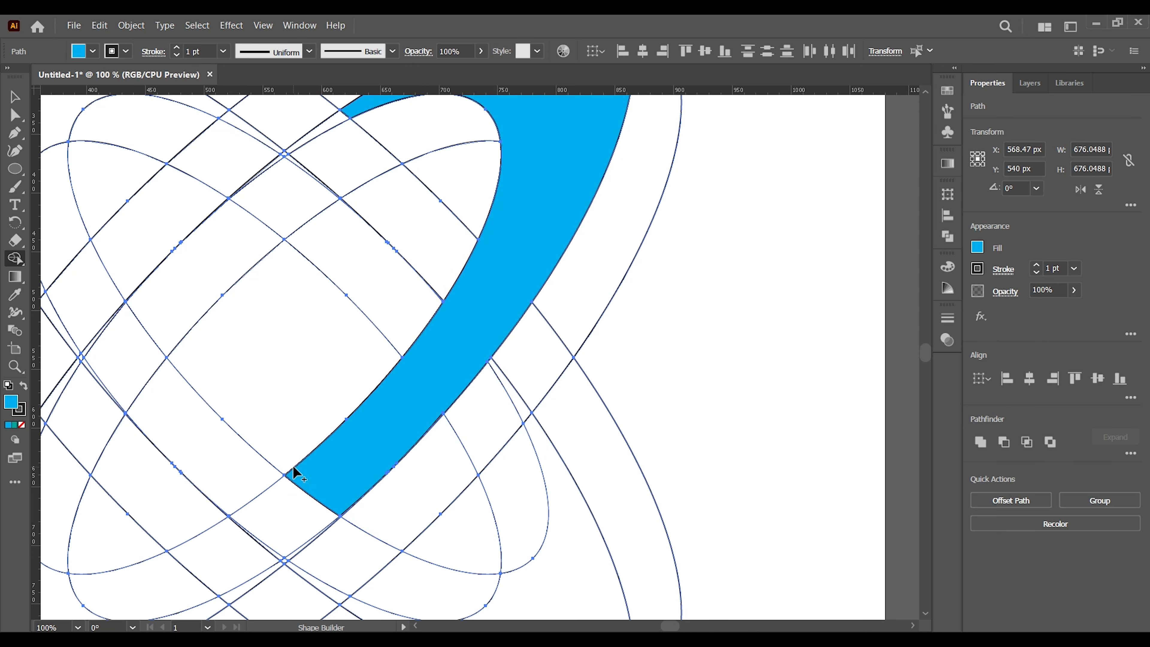
pyautogui.moveTo(497, 318); pyautogui.dragTo(509, 441)
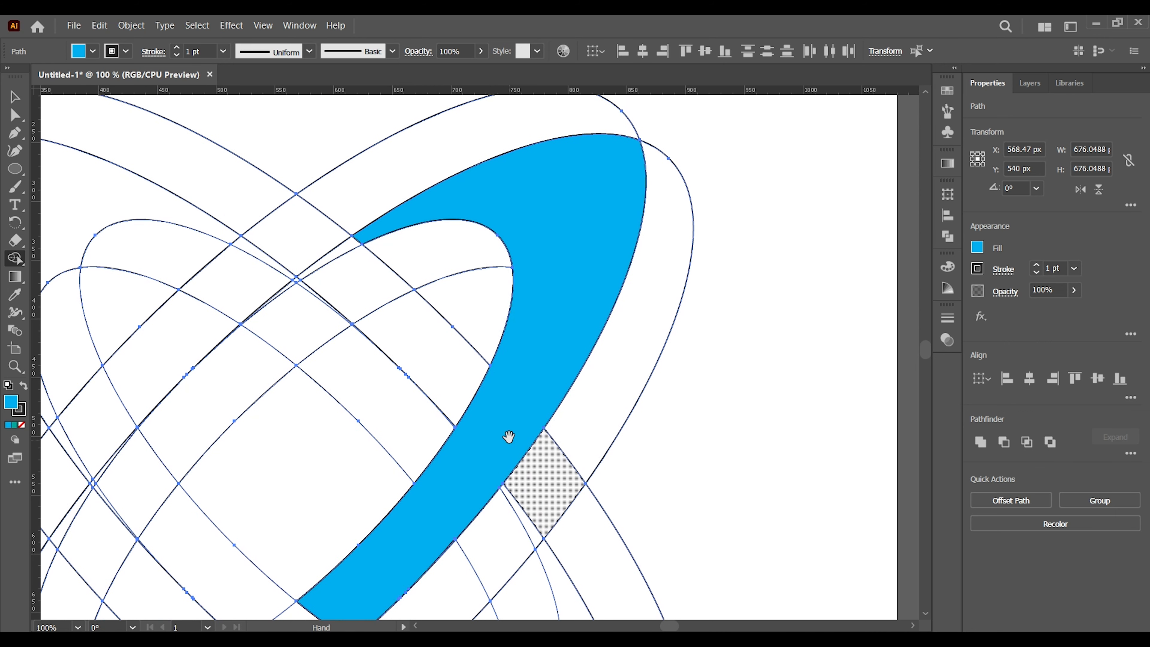
pyautogui.moveTo(371, 190)
pyautogui.mouseDown()
pyautogui.moveTo(465, 154)
pyautogui.moveTo(570, 177)
pyautogui.mouseUp()
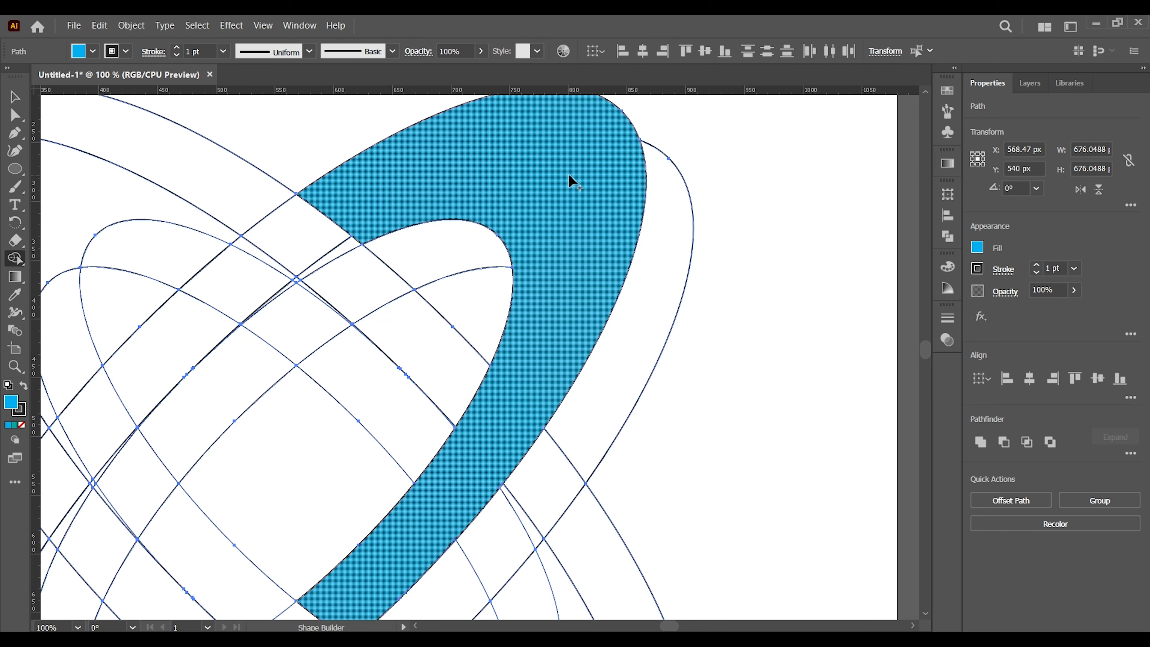
# Using a dark blue fill, merge the regions of the outer band beside the light blue shape and fill the small segment inside its upper curve
pyautogui.moveTo(513, 301); pyautogui.dragTo(544, 216)
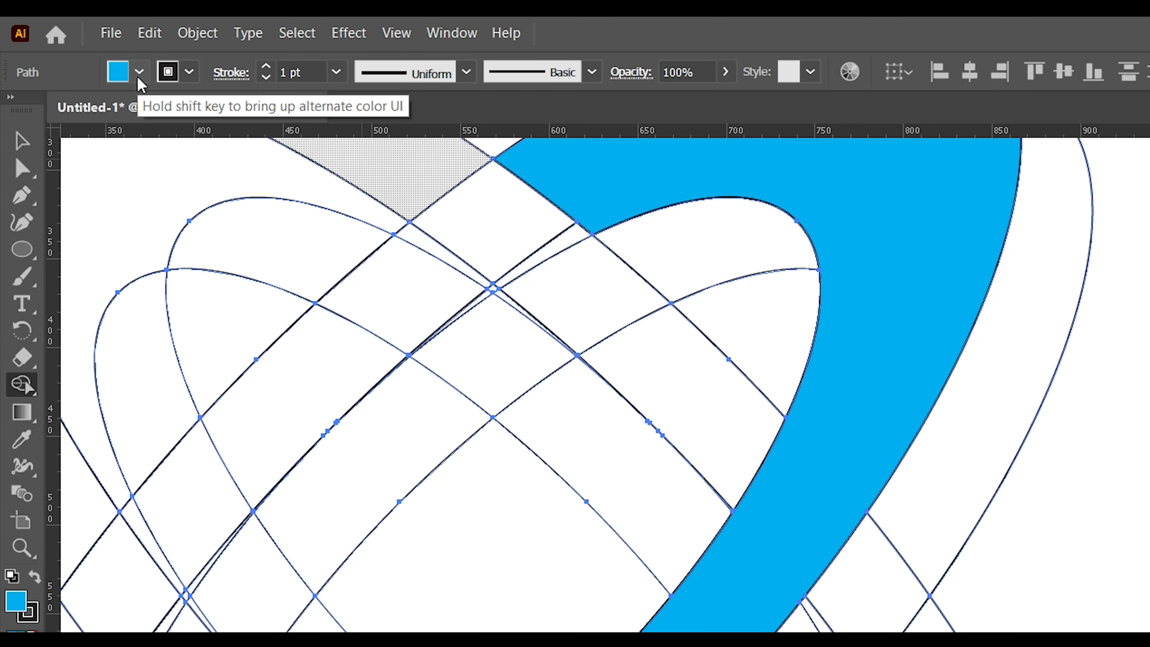
pyautogui.click(79, 51)
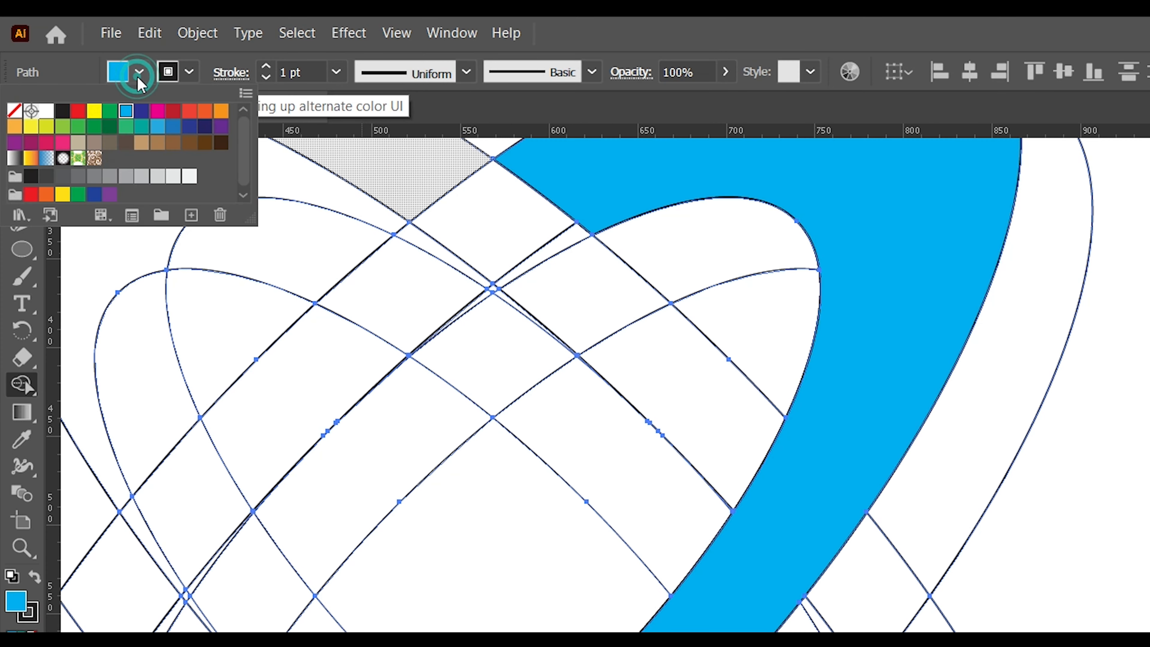
pyautogui.click(142, 111)
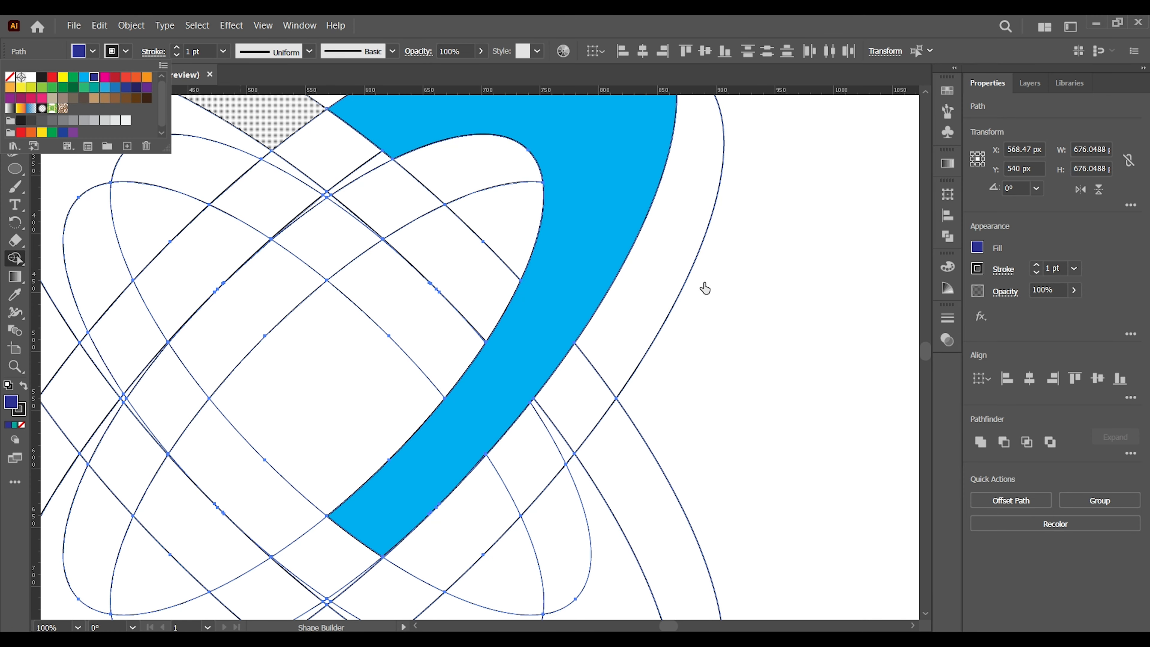
pyautogui.click(724, 246)
pyautogui.moveTo(685, 192); pyautogui.dragTo(692, 280)
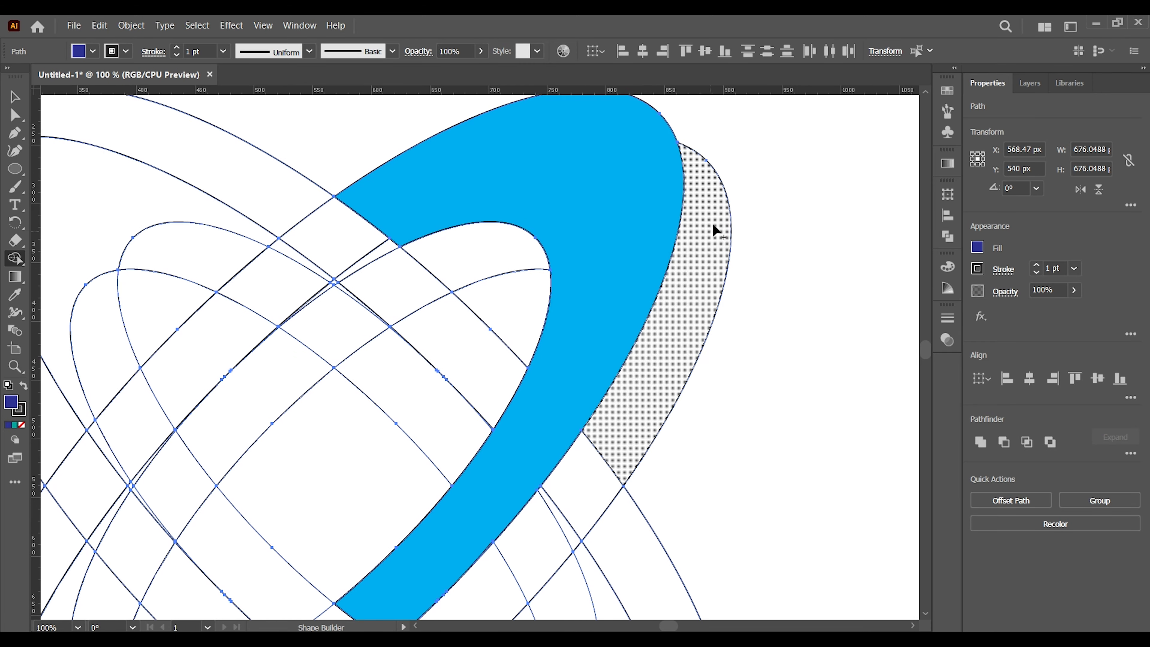
pyautogui.moveTo(627, 438)
pyautogui.mouseDown()
pyautogui.moveTo(521, 560)
pyautogui.moveTo(515, 588)
pyautogui.mouseUp()
pyautogui.moveTo(547, 528); pyautogui.dragTo(617, 436)
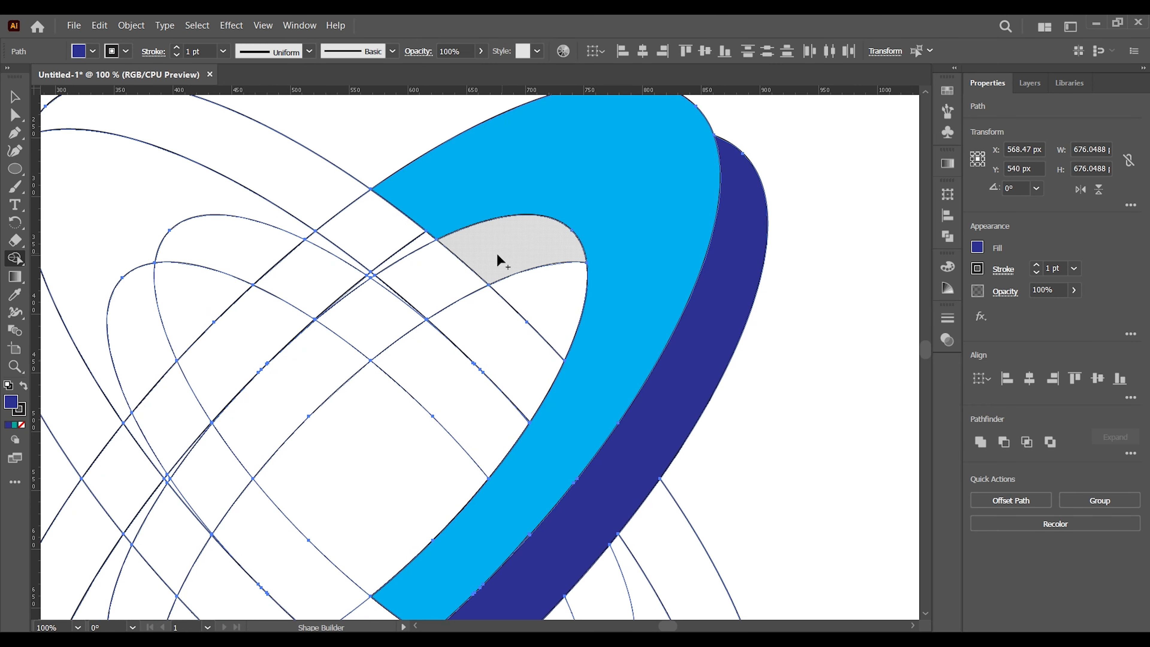
pyautogui.click(530, 256)
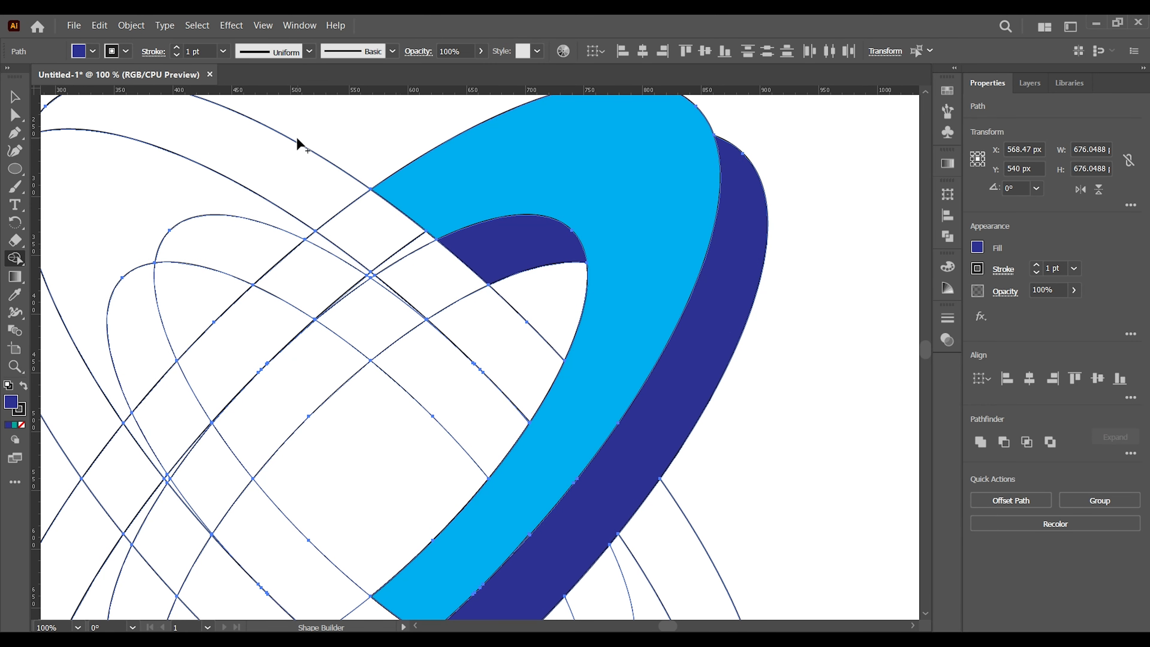
# Merge the leftover slivers between the light blue and dark blue bands into the light blue band, using the light blue fill
pyautogui.moveTo(444, 434); pyautogui.dragTo(488, 280)
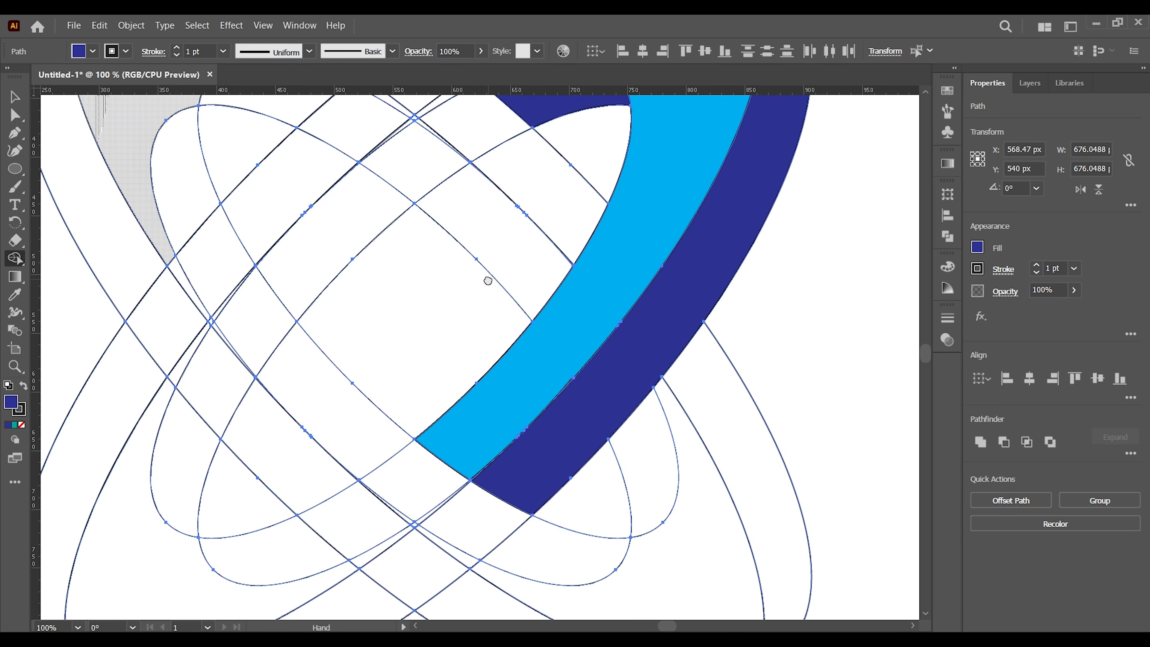
pyautogui.press('z')
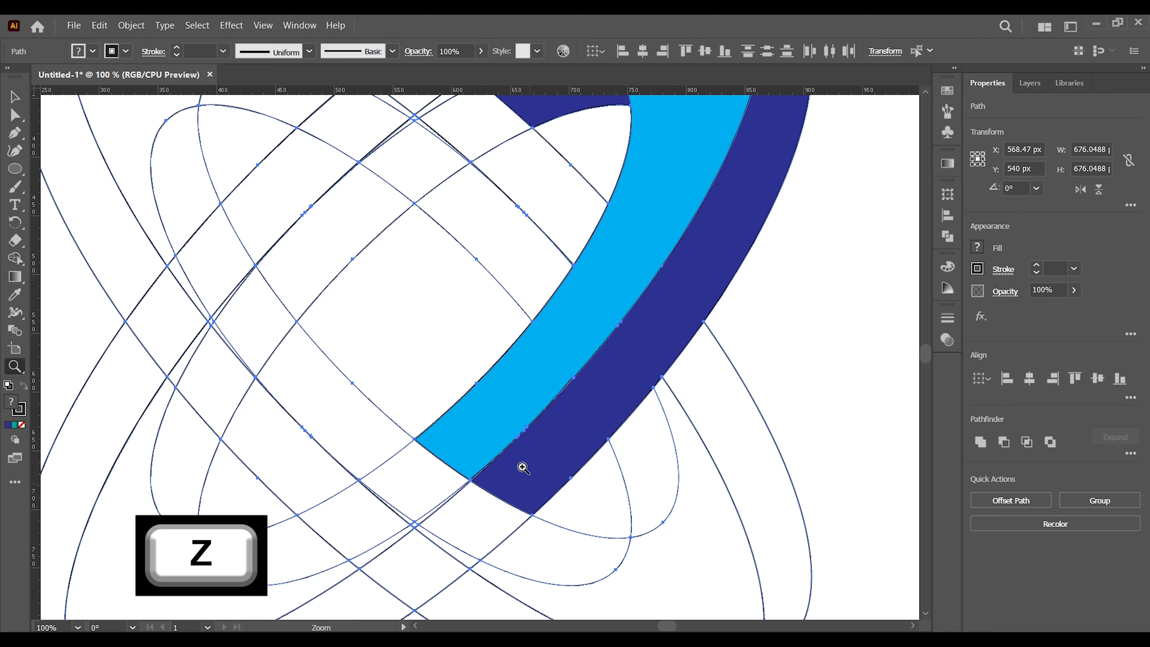
pyautogui.click(521, 465)
pyautogui.click(516, 363)
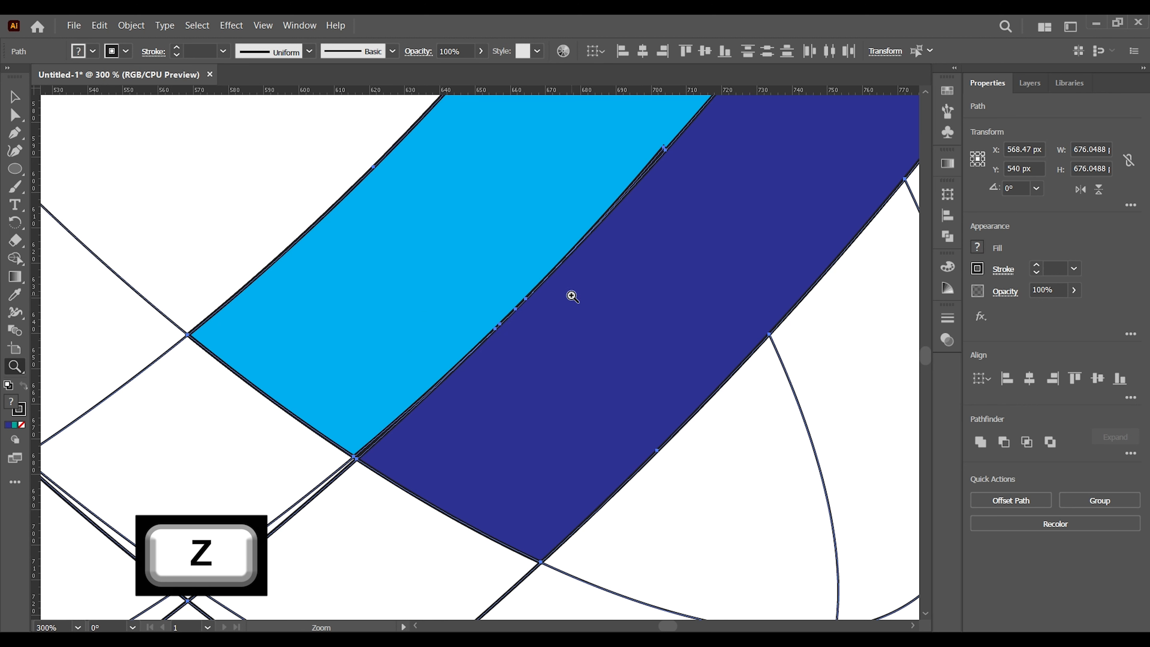
pyautogui.press('v')
pyautogui.click(15, 258)
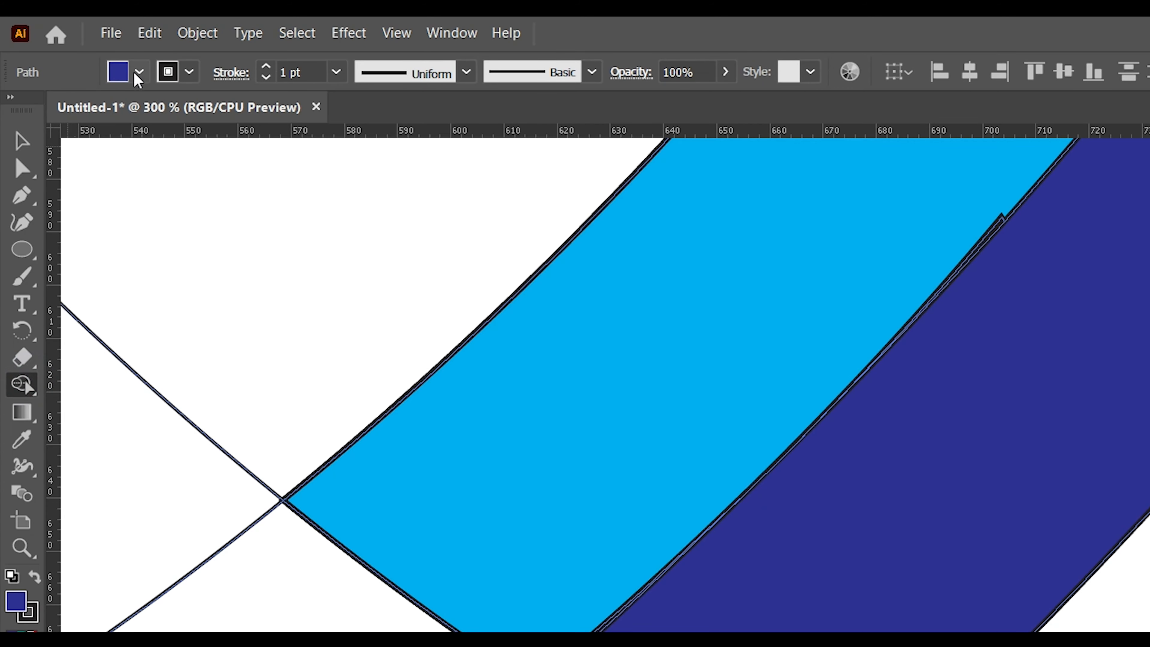
pyautogui.click(138, 73)
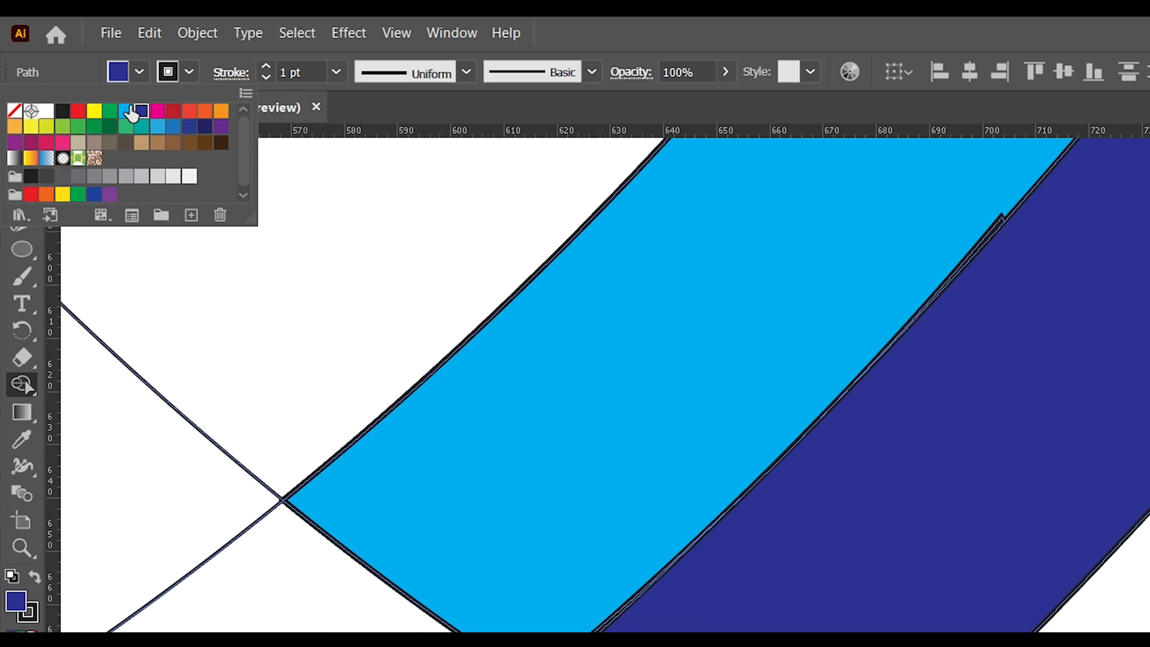
pyautogui.click(125, 113)
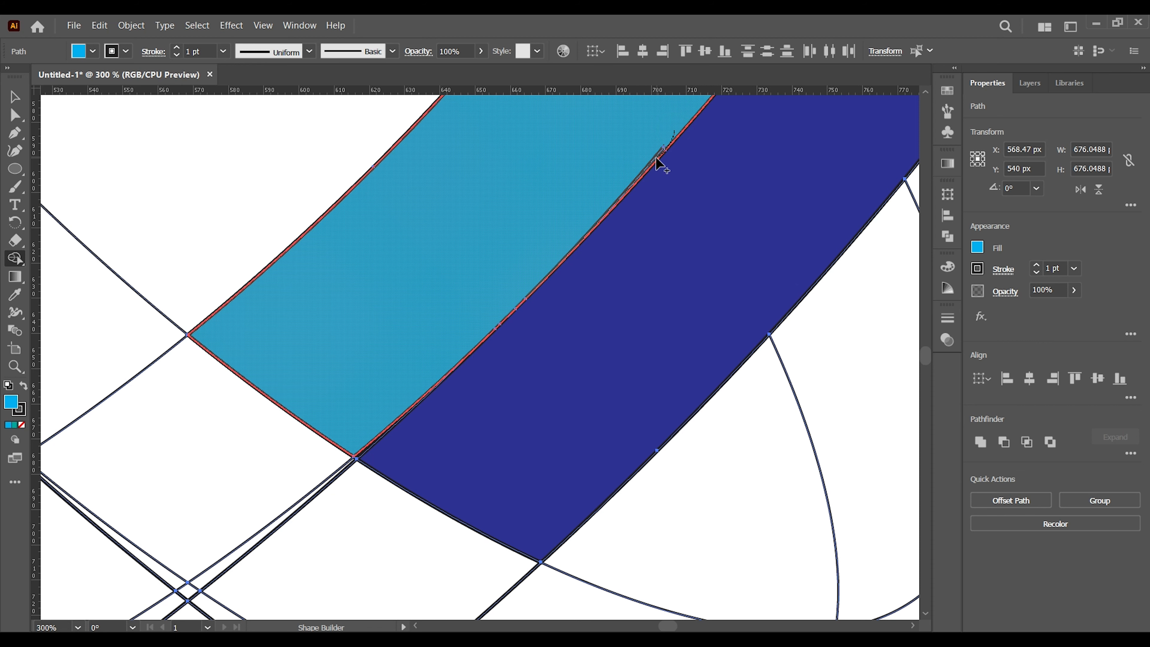
pyautogui.moveTo(531, 289); pyautogui.dragTo(494, 336)
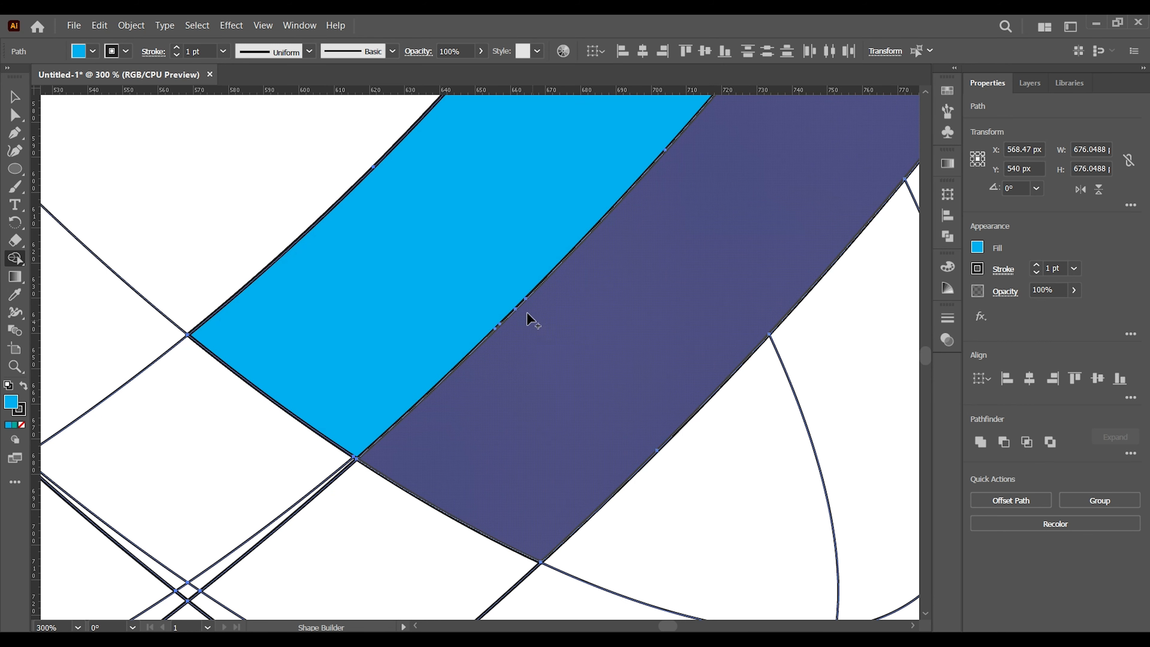
pyautogui.moveTo(522, 287); pyautogui.dragTo(507, 316)
pyautogui.press('space')
pyautogui.moveTo(644, 190)
pyautogui.mouseDown()
pyautogui.moveTo(609, 274)
pyautogui.moveTo(529, 386)
pyautogui.mouseUp()
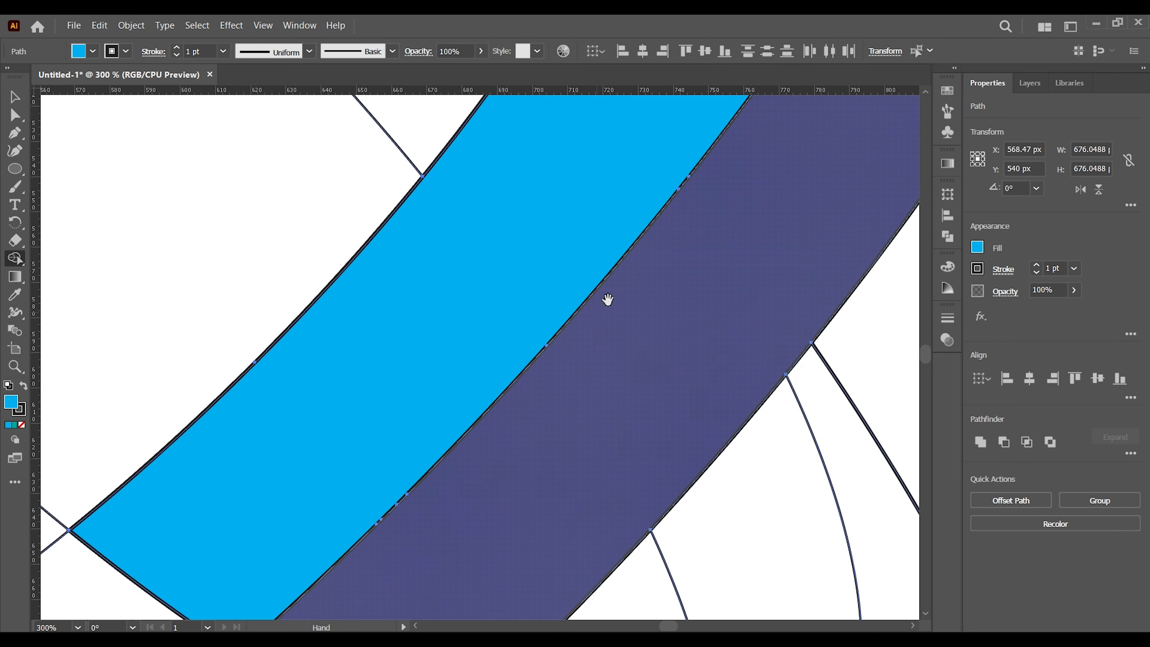
pyautogui.moveTo(621, 288); pyautogui.dragTo(570, 285)
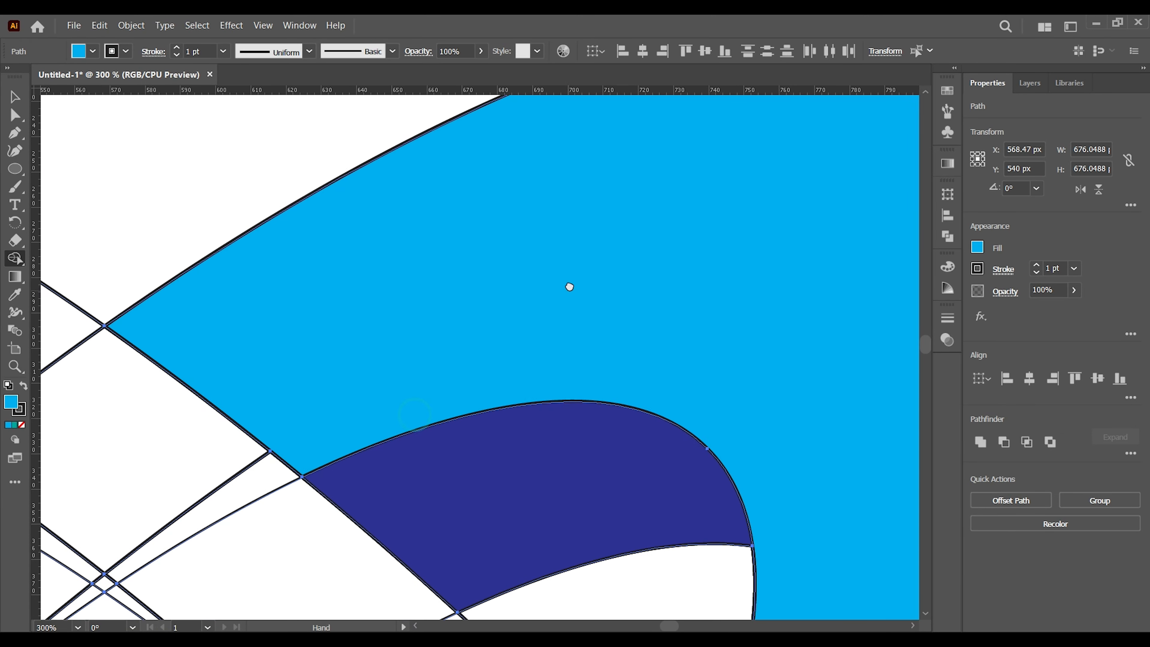
# Fill the central diamond-shaped region with red using Shape Builder
pyautogui.scroll(-5, 569, 290)
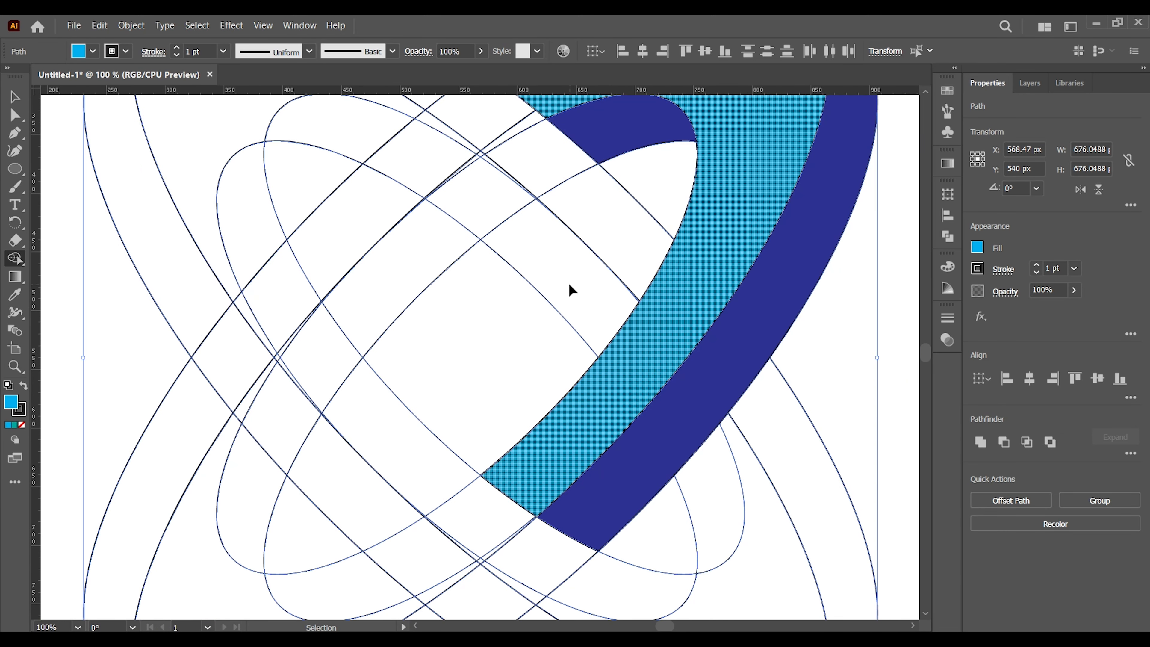
pyautogui.moveTo(740, 352); pyautogui.dragTo(635, 376)
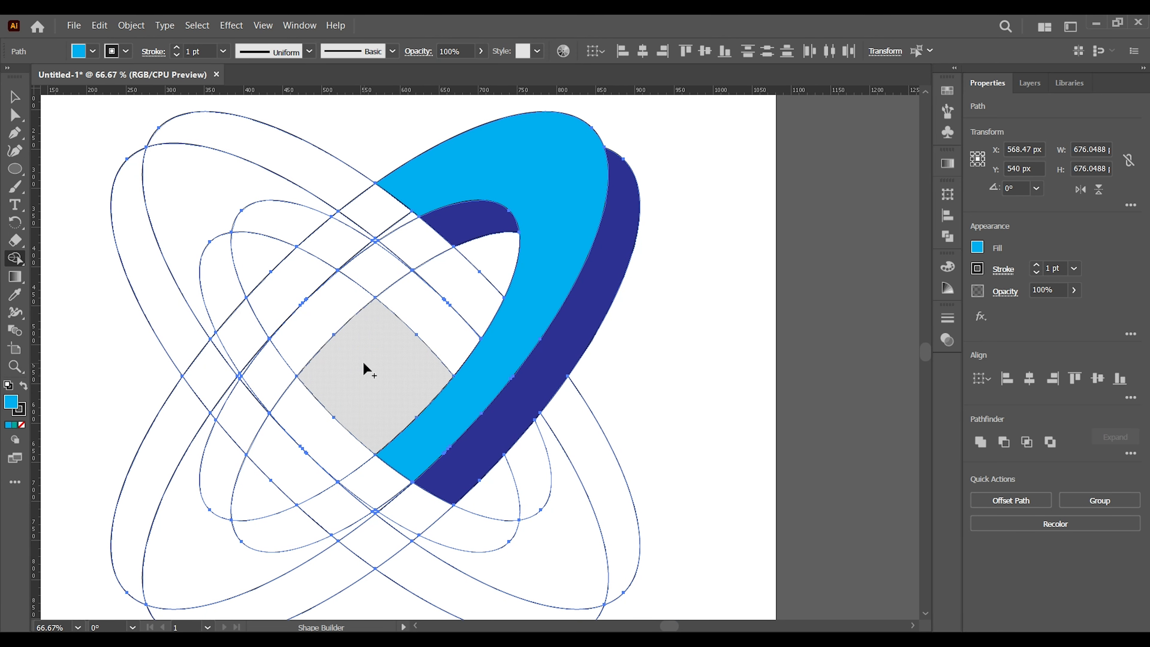
pyautogui.click(93, 51)
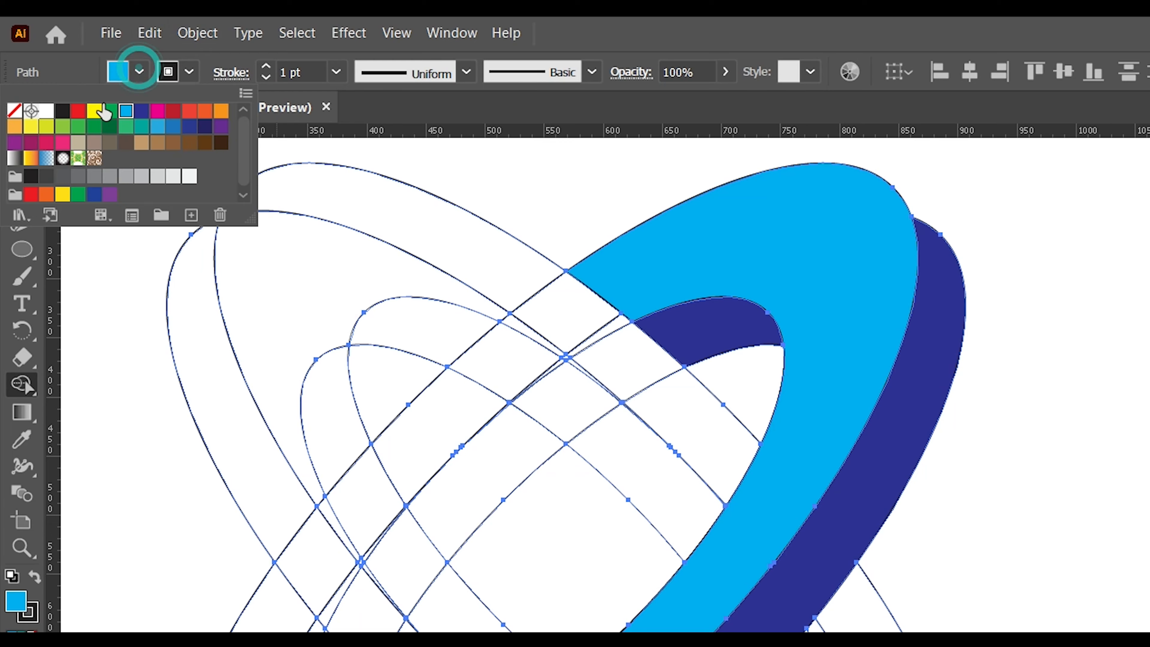
pyautogui.click(53, 77)
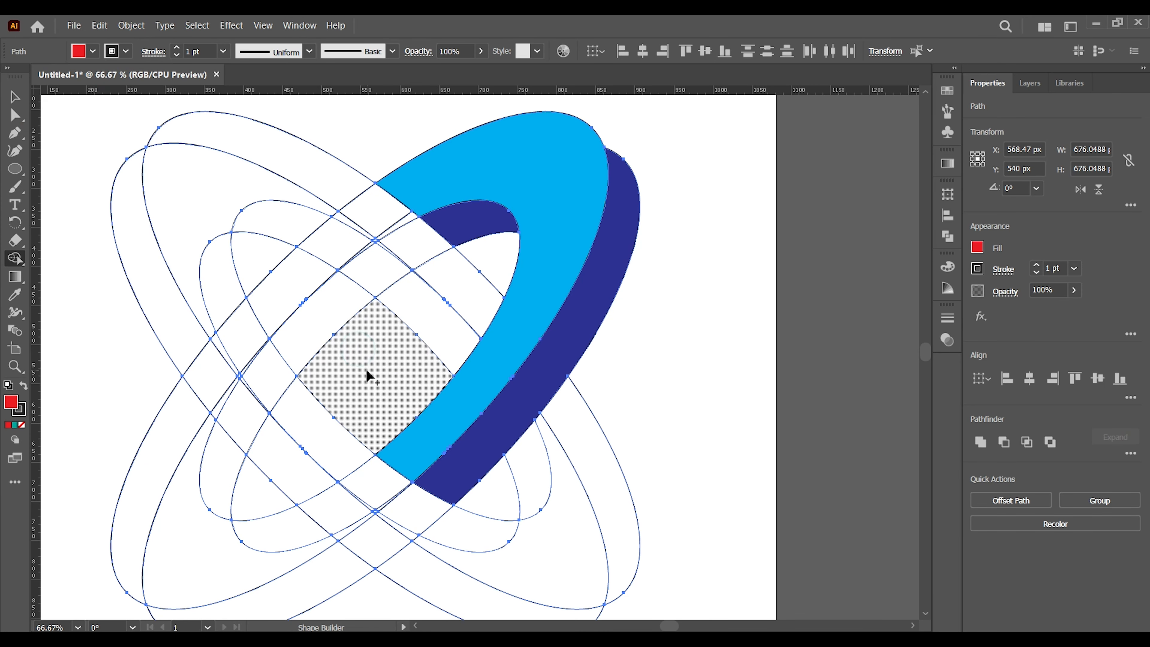
pyautogui.click(366, 372)
# Select the light blue band, both dark blue shapes and the red diamond, and move them together off the artboard to its right side
pyautogui.click(23, 103)
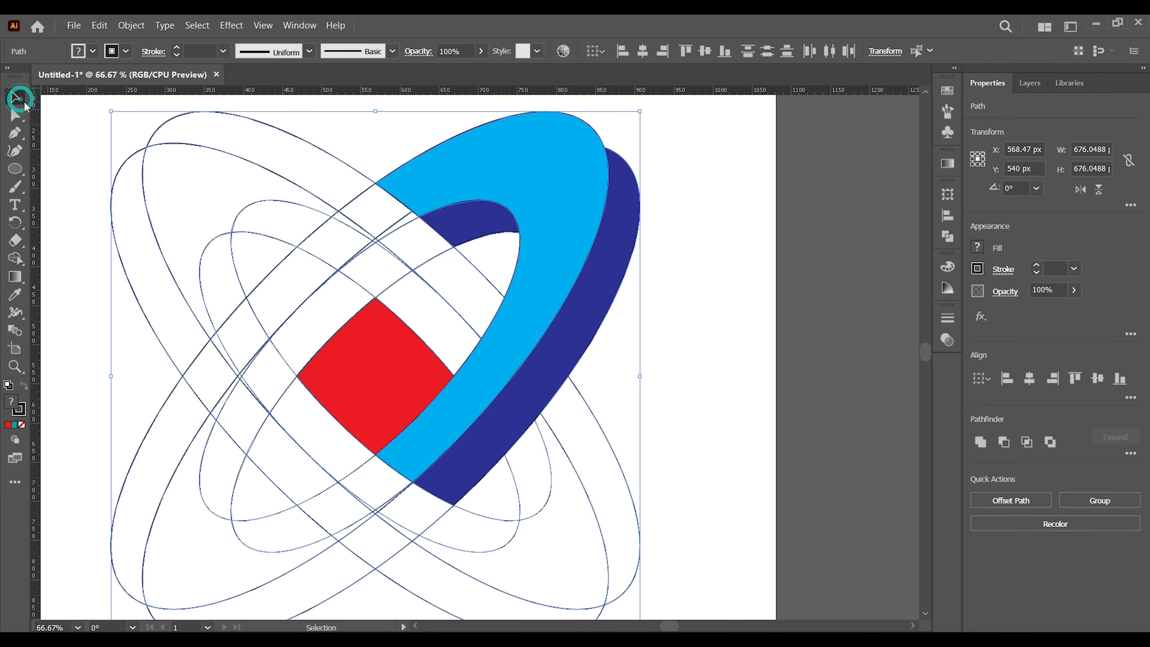
pyautogui.click(104, 172)
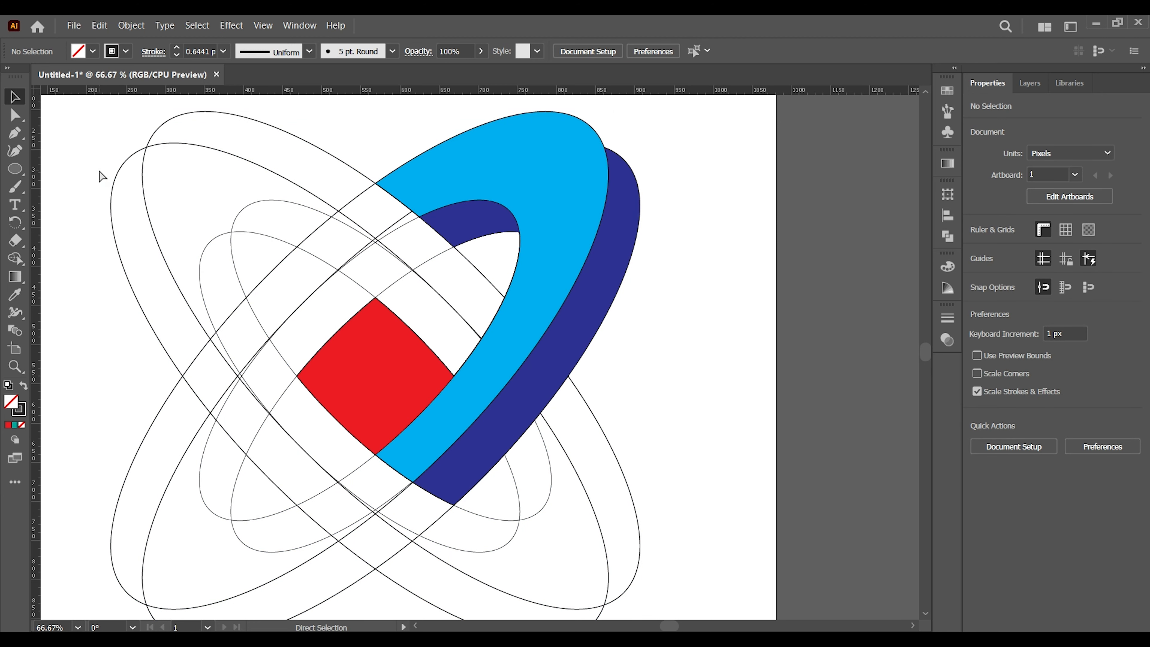
pyautogui.hotkey('ctrl', '-')
pyautogui.hotkey('ctrl', '-')
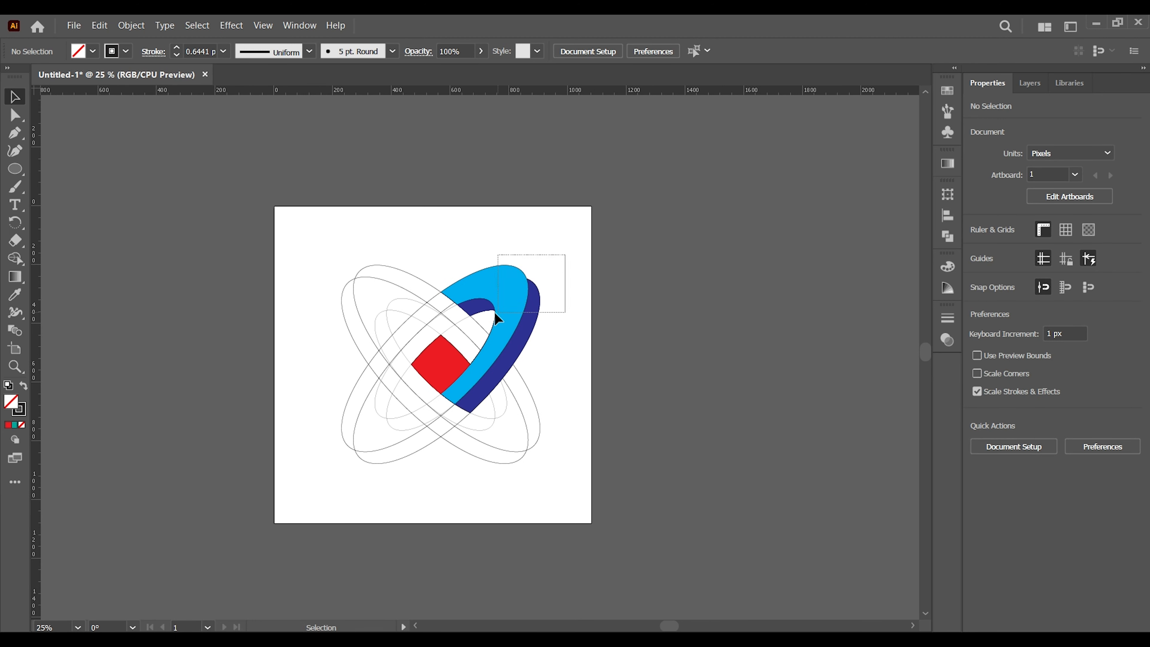
pyautogui.click(495, 284)
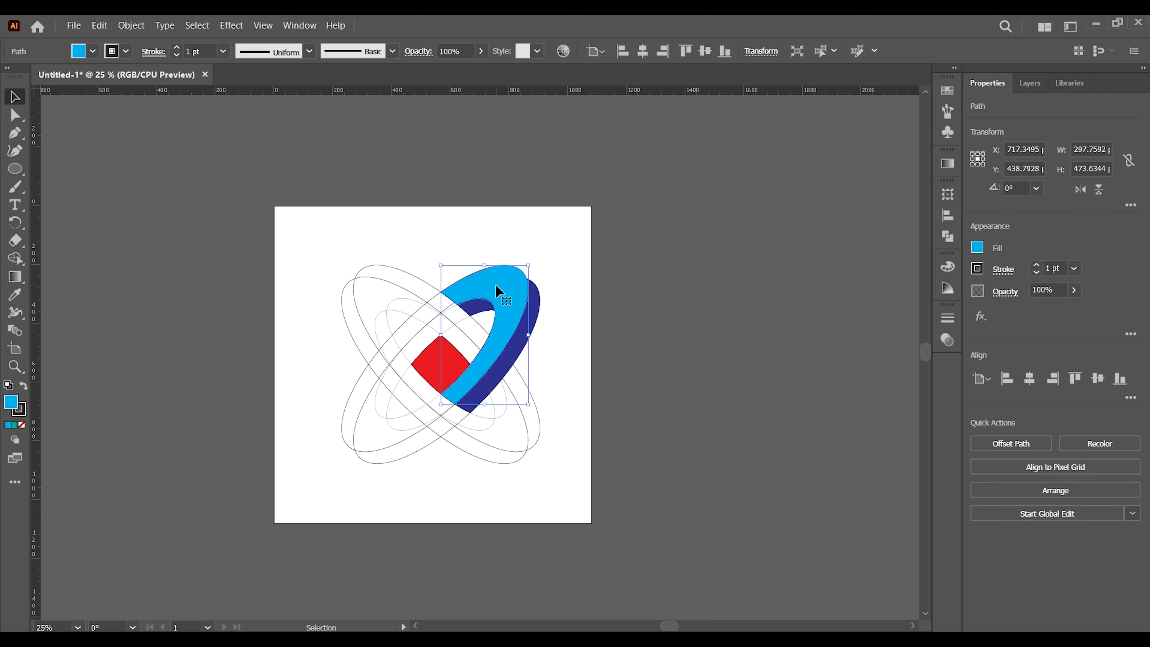
pyautogui.click(535, 298)
pyautogui.click(480, 310)
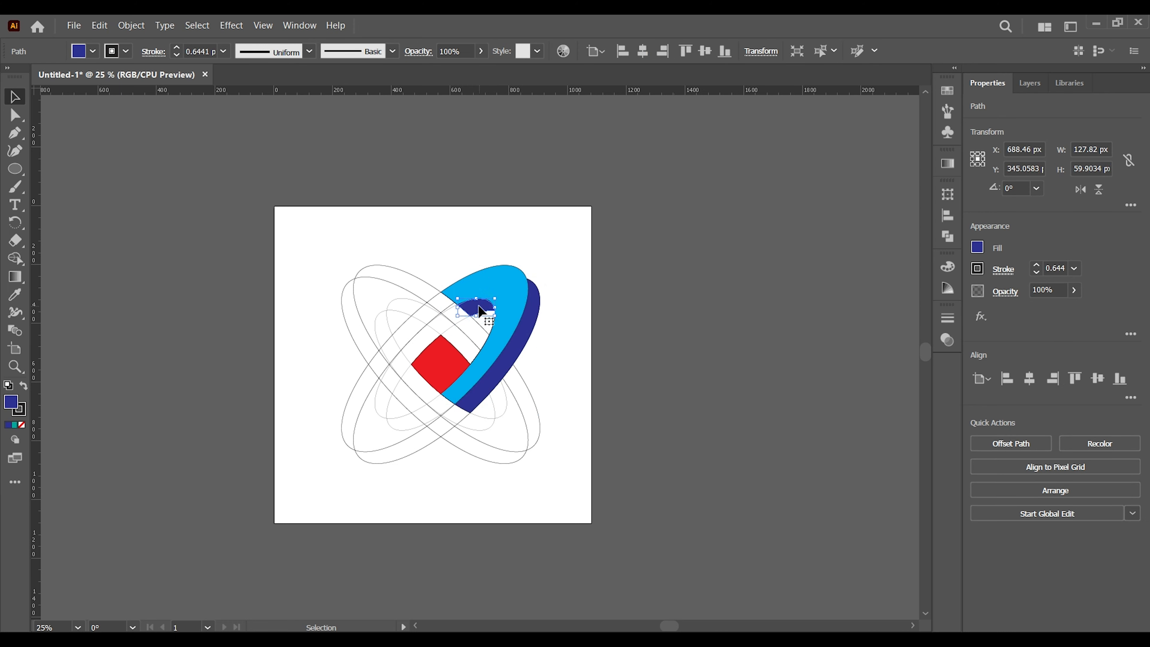
pyautogui.click(445, 363)
pyautogui.click(497, 294)
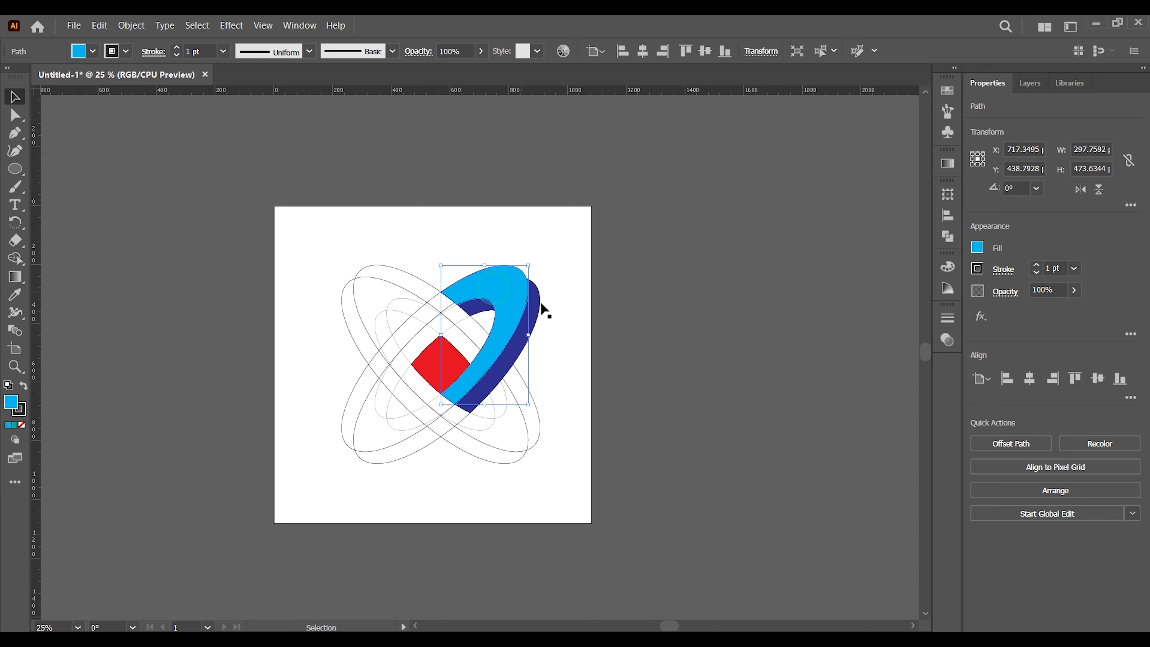
pyautogui.keyDown('shift'); pyautogui.click(536, 309); pyautogui.keyUp('shift')
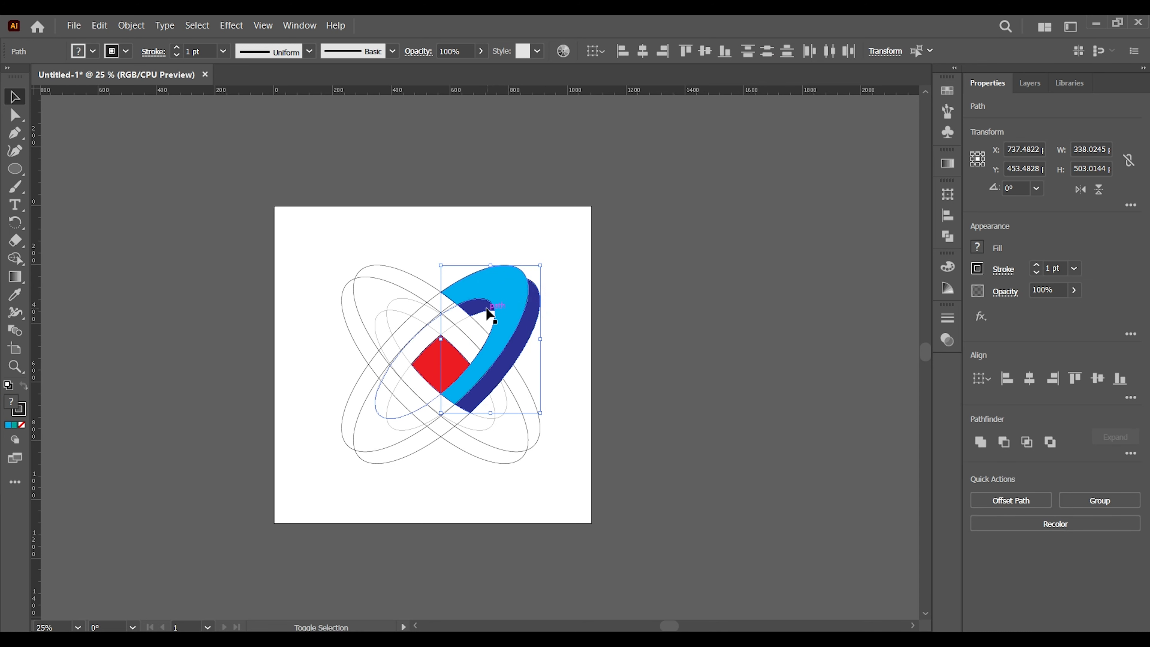
pyautogui.keyDown('shift'); pyautogui.click(453, 368); pyautogui.keyUp('shift')
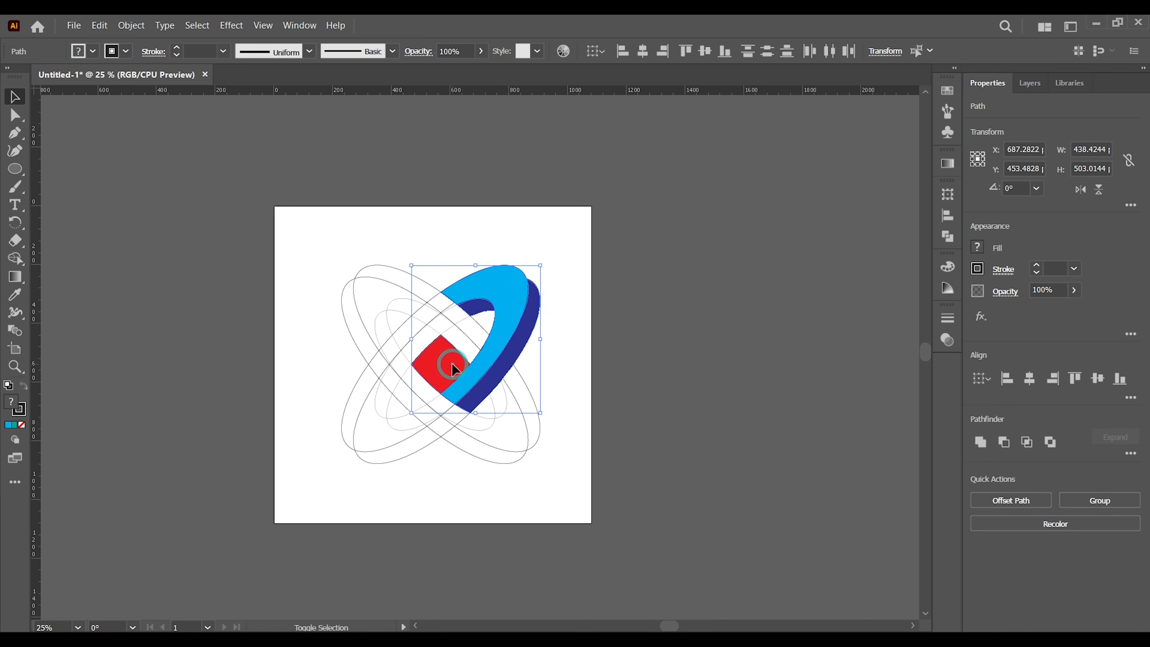
pyautogui.moveTo(510, 319); pyautogui.dragTo(705, 285)
# Delete all the leftover ellipse outlines from the artboard
pyautogui.moveTo(436, 408); pyautogui.dragTo(552, 507)
pyautogui.press('Delete')
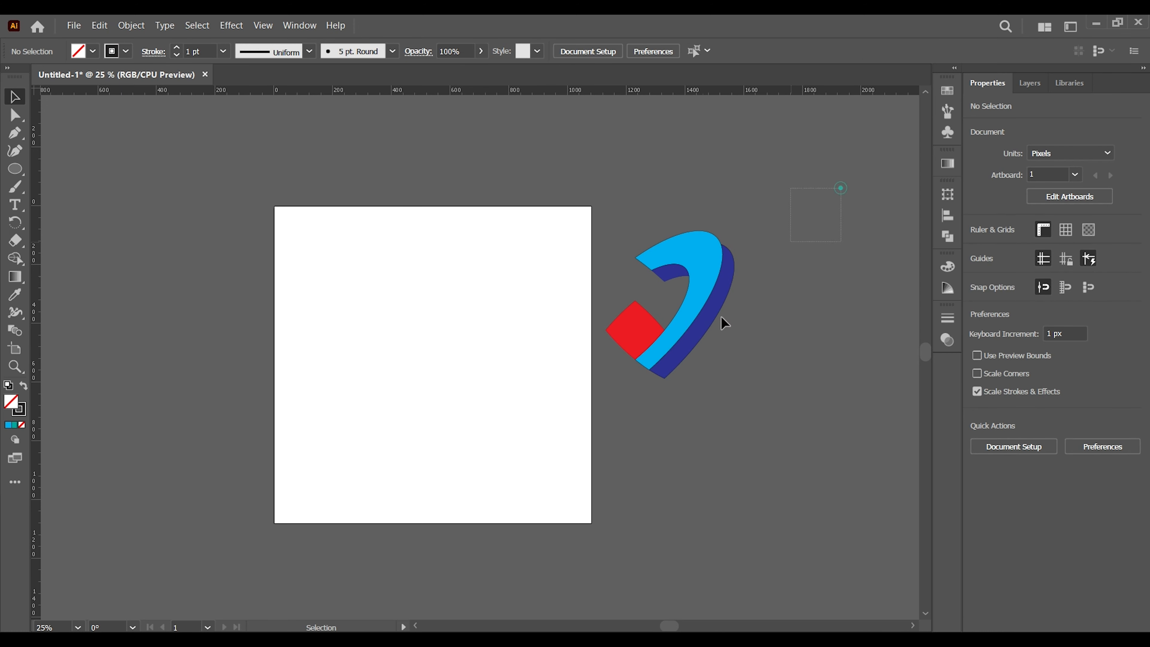
# Move all the coloured shapes back onto the artboard and group the light blue band with both dark blue shapes
pyautogui.moveTo(607, 442); pyautogui.dragTo(516, 400)
pyautogui.click(634, 425)
pyautogui.moveTo(523, 300); pyautogui.dragTo(410, 332)
pyautogui.rightClick(455, 303)
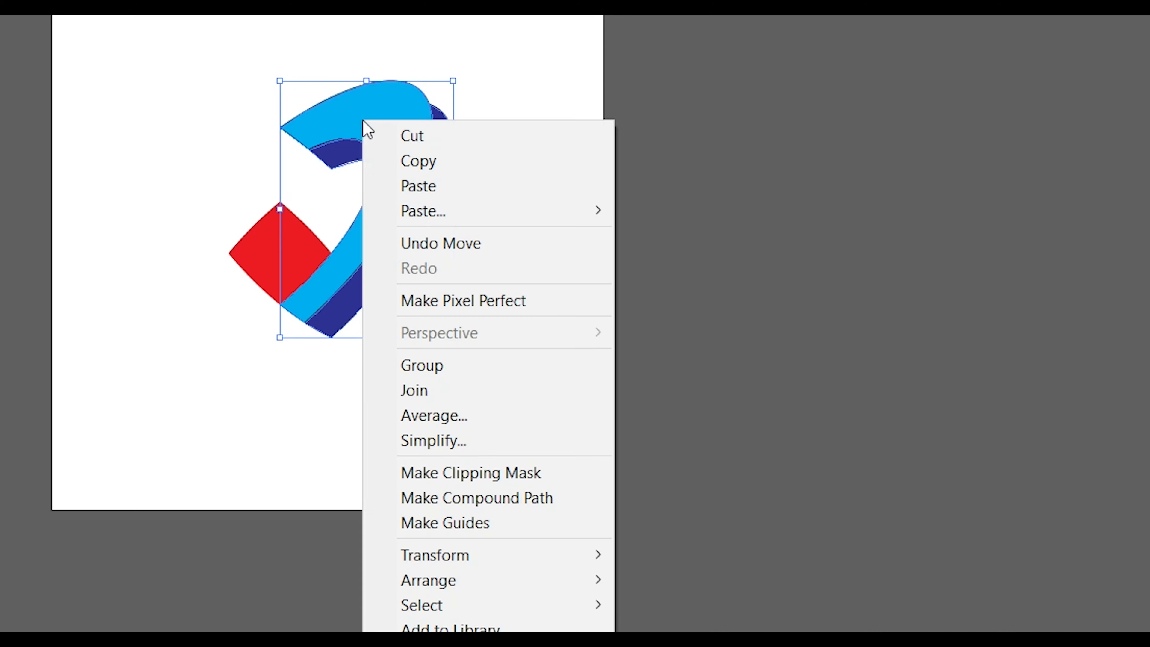
pyautogui.click(446, 360)
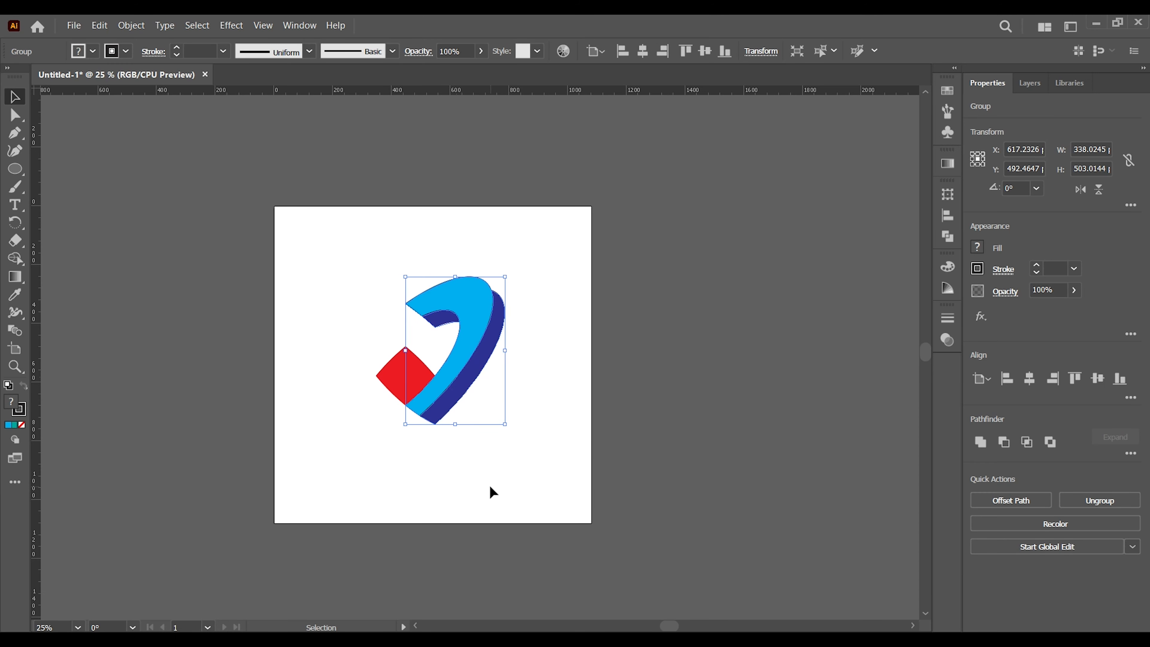
pyautogui.click(491, 477)
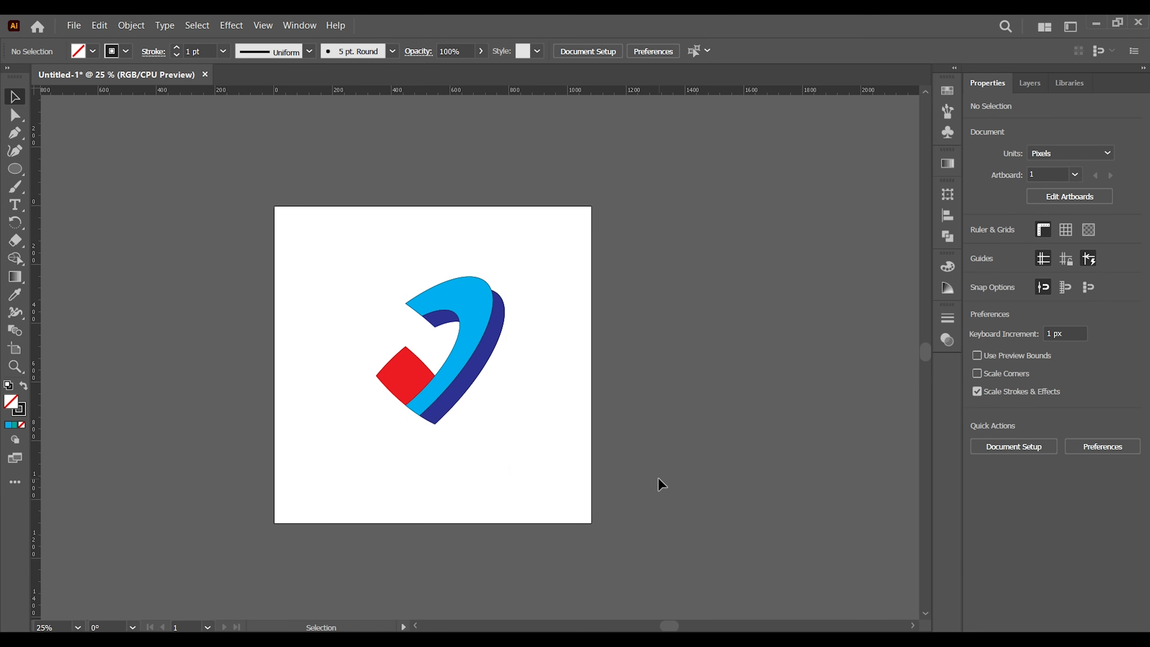
# Place one vertical and one horizontal ruler guide crossing at the centre of the red diamond
pyautogui.hotkey('ctrl', '0')
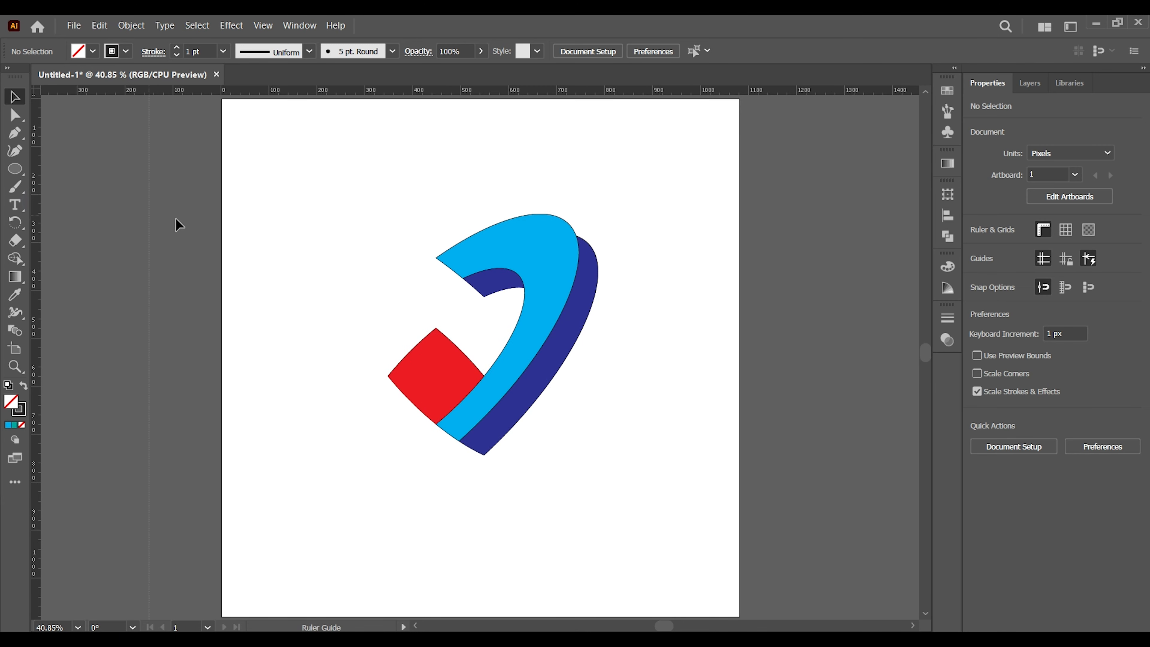
pyautogui.moveTo(176, 219); pyautogui.dragTo(436, 254)
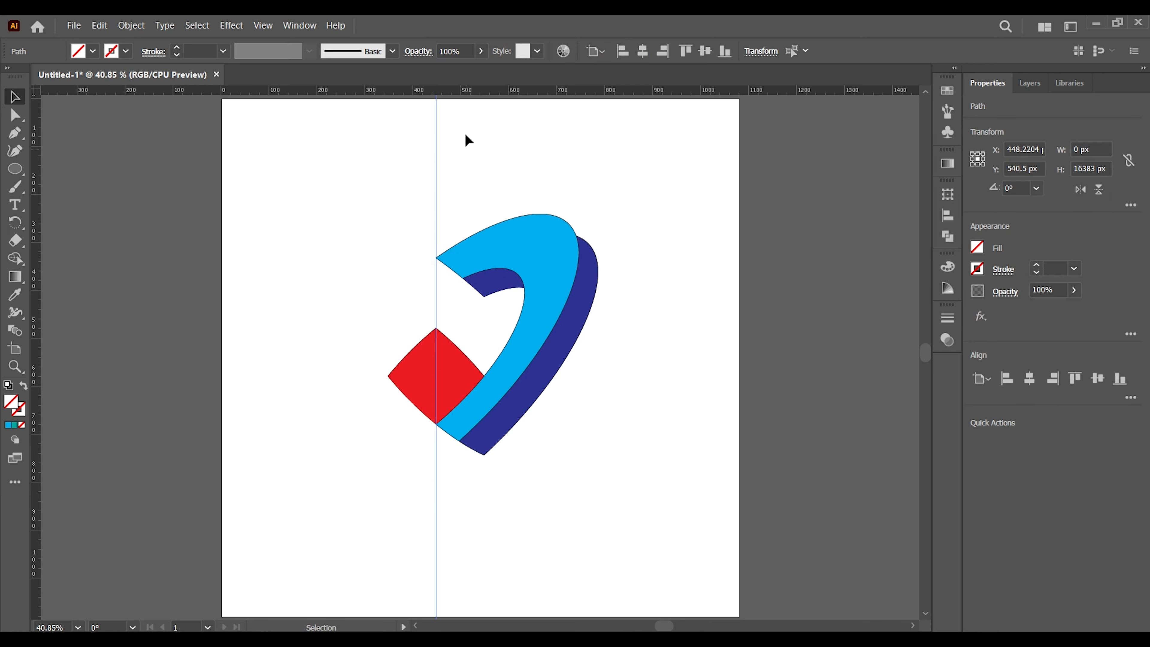
pyautogui.moveTo(456, 92); pyautogui.dragTo(455, 376)
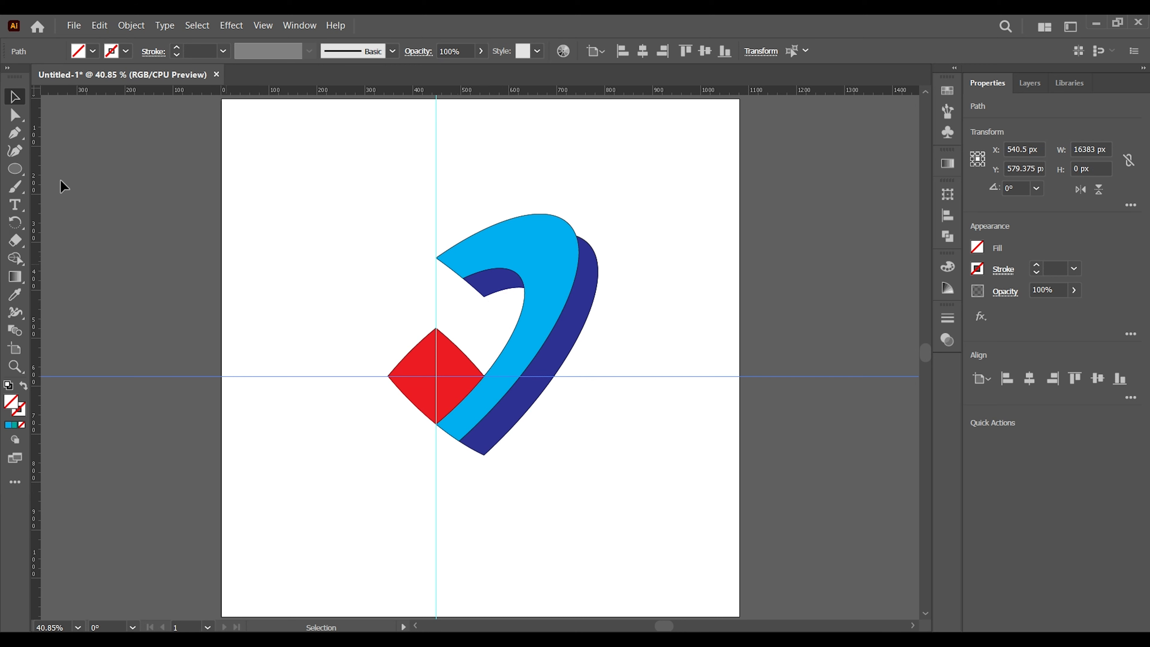
# Rotate a copy of the blue group 90° around the guides' intersection and repeat the transformation until four bands interlock
pyautogui.click(513, 266)
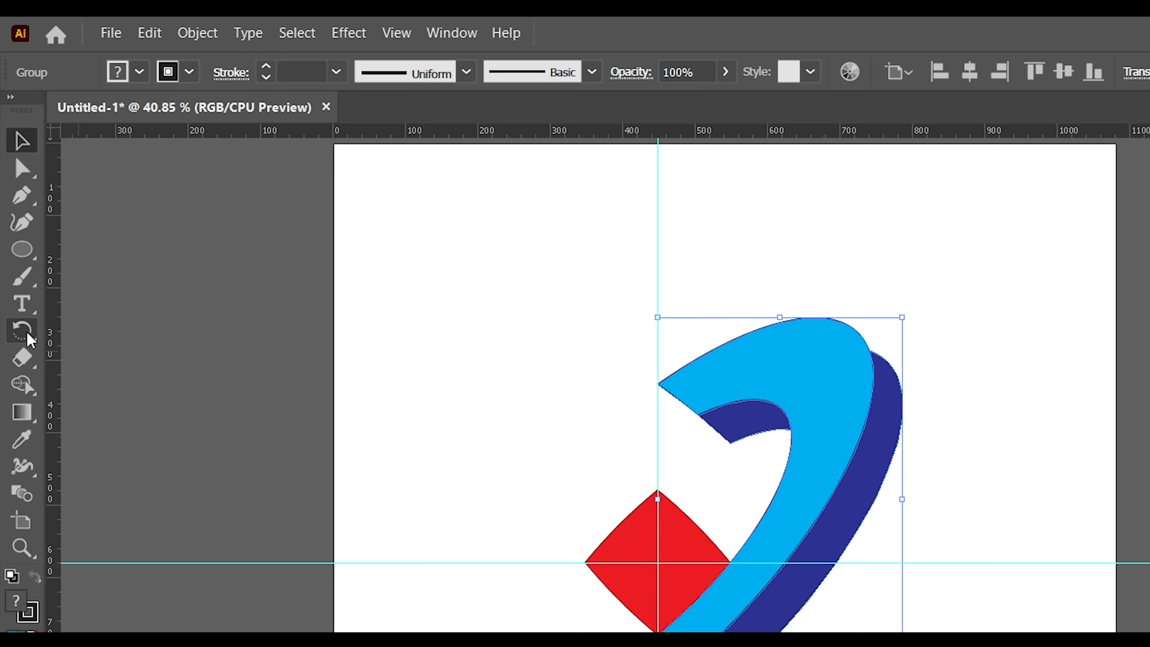
pyautogui.moveTo(18, 225); pyautogui.dragTo(55, 223)
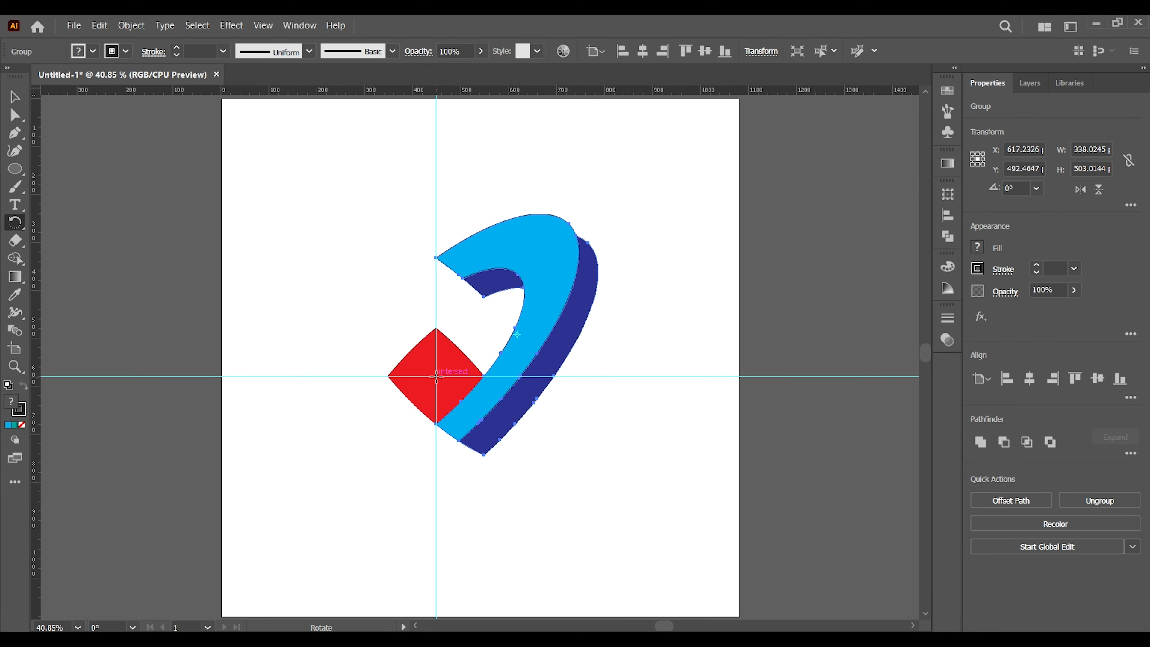
pyautogui.click(436, 377)
pyautogui.moveTo(513, 248); pyautogui.dragTo(441, 268)
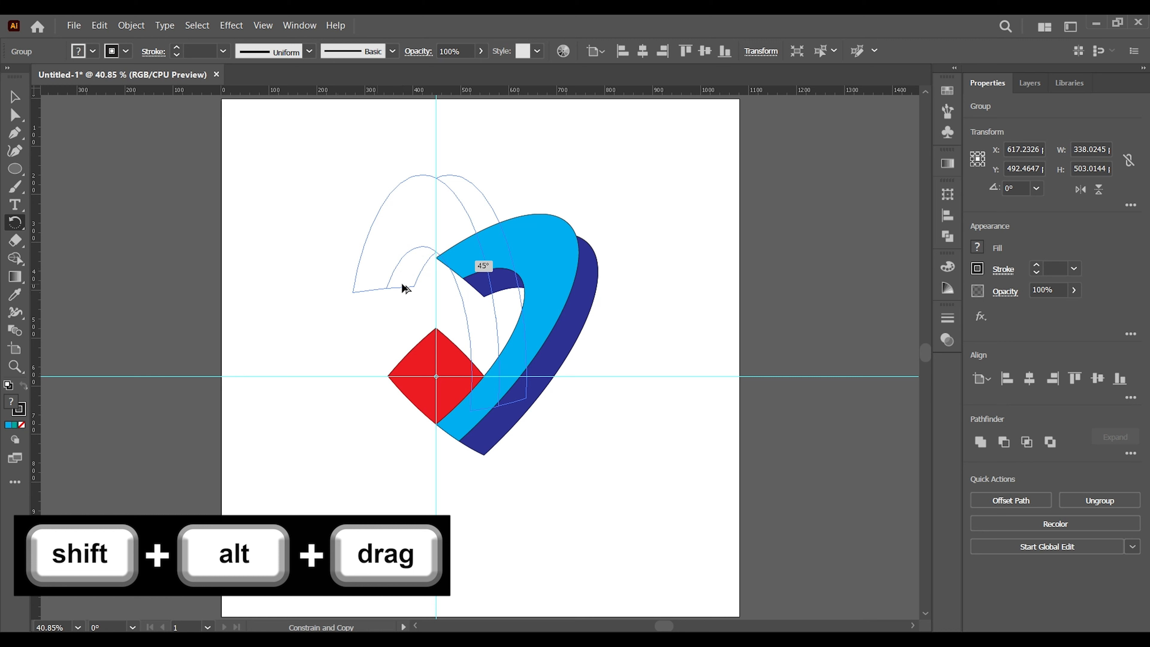
pyautogui.moveTo(385, 299); pyautogui.dragTo(359, 301)
pyautogui.hotkey('ctrl', 'd')
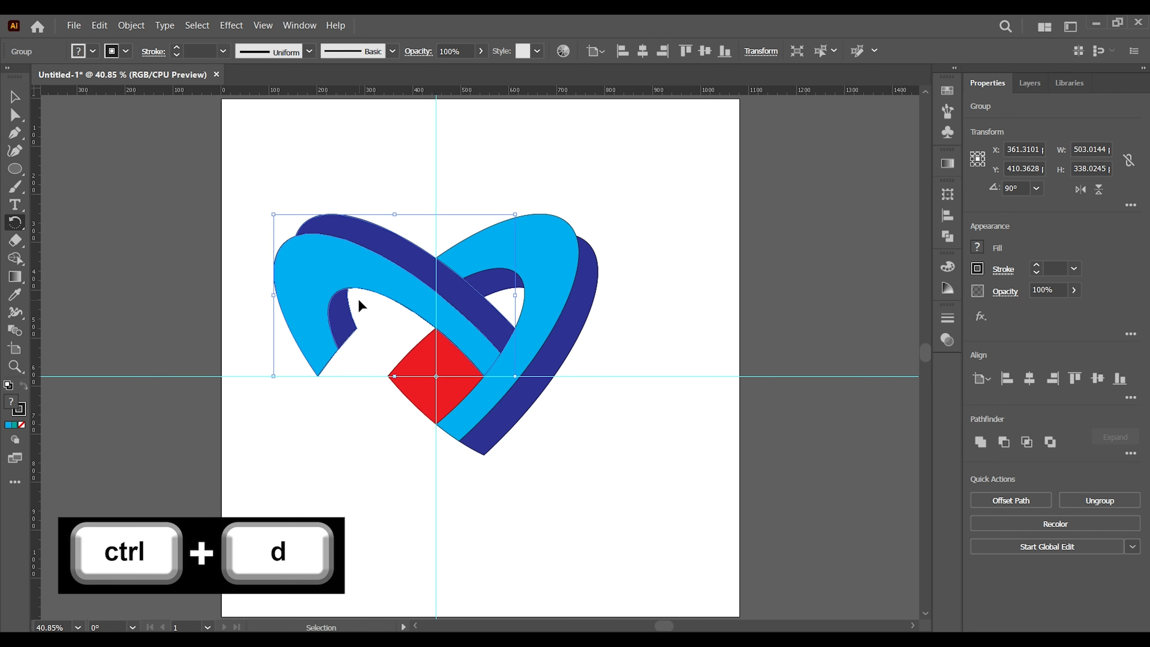
pyautogui.hotkey('ctrl', 'd')
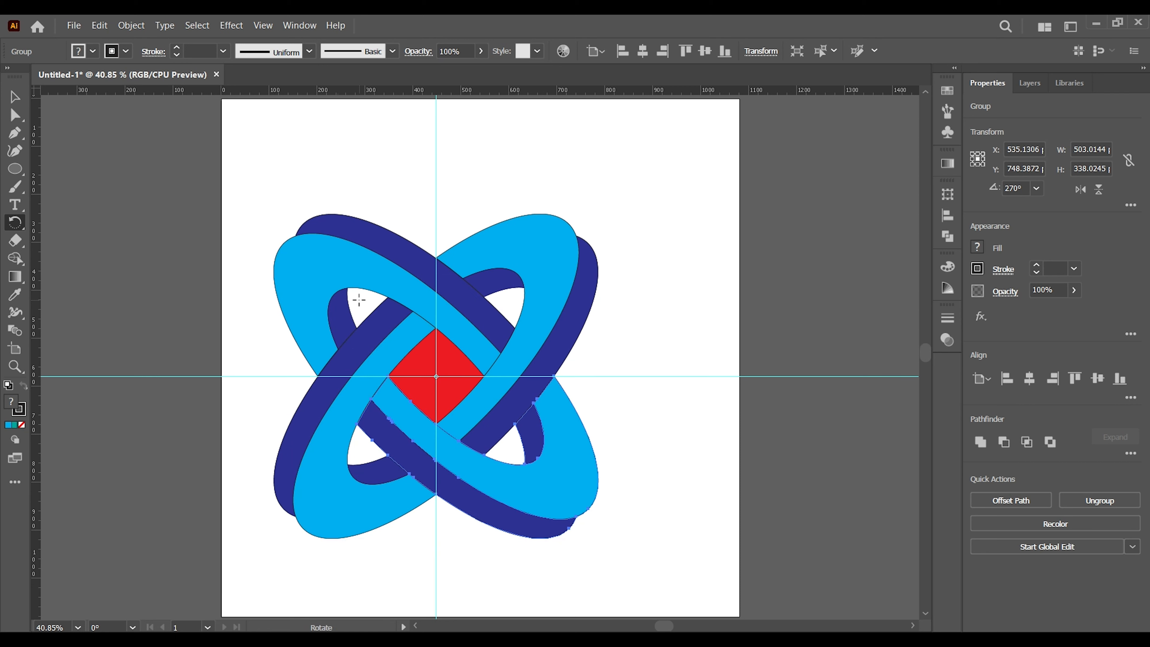
pyautogui.click(16, 105)
pyautogui.click(321, 156)
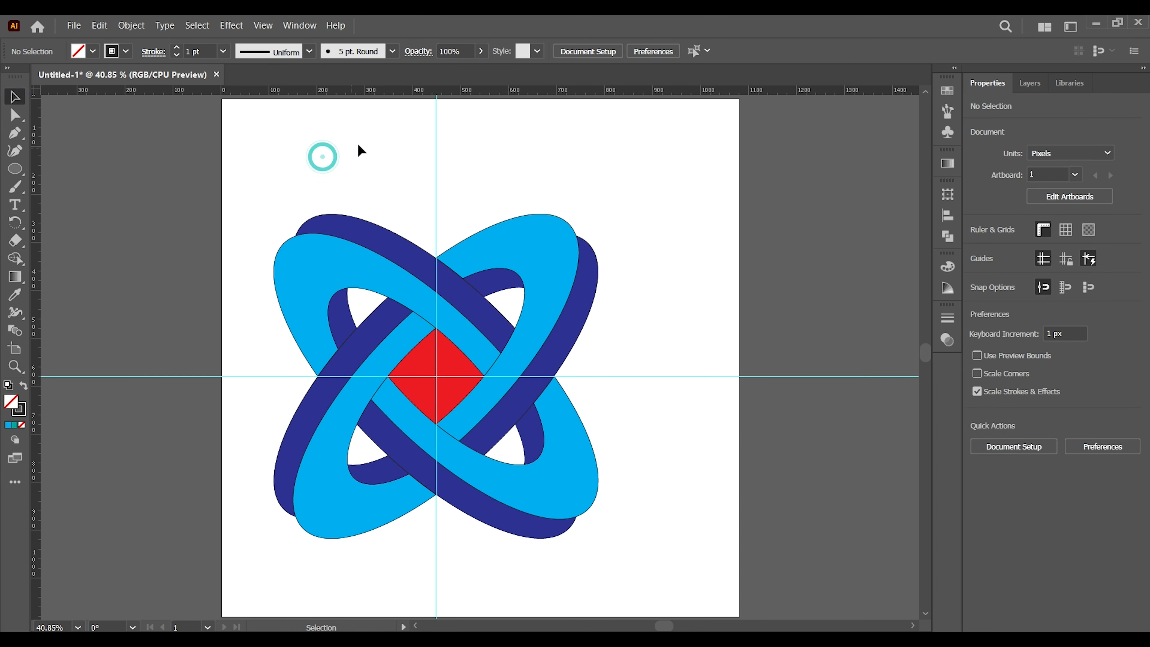
# Delete both ruler guides and the red diamond in the middle of the logo
pyautogui.moveTo(357, 144); pyautogui.dragTo(572, 217)
pyautogui.click(562, 149)
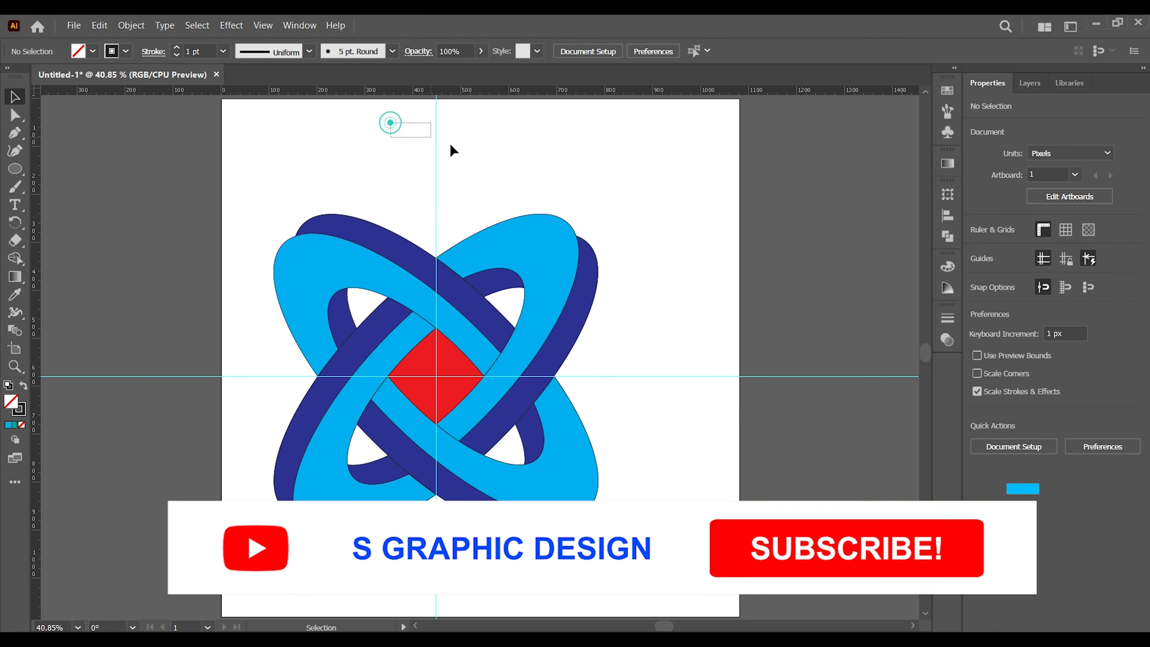
pyautogui.moveTo(450, 145); pyautogui.dragTo(465, 162)
pyautogui.press('Delete')
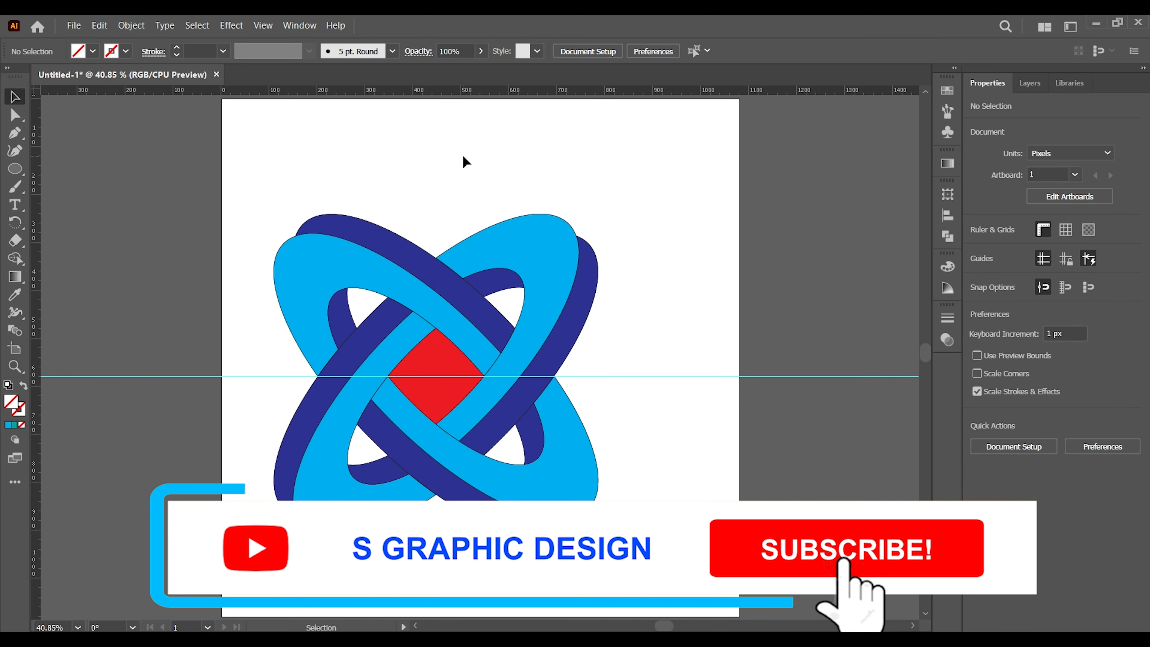
pyautogui.moveTo(839, 322); pyautogui.dragTo(744, 477)
pyautogui.press('Delete')
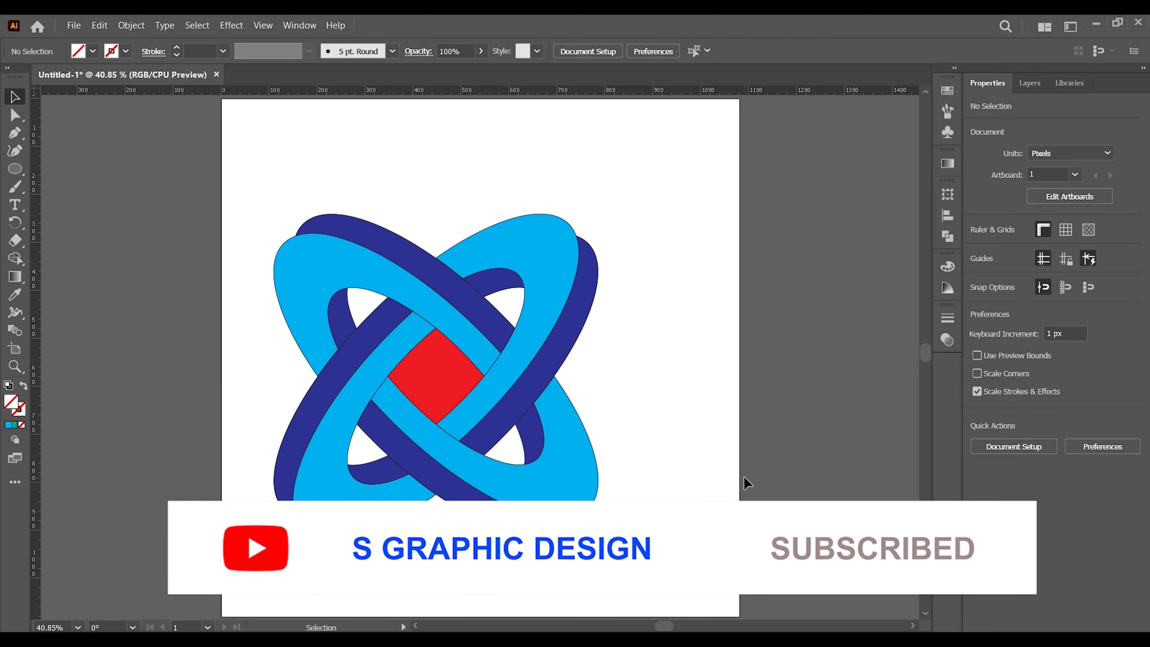
pyautogui.click(457, 376)
pyautogui.press('Delete')
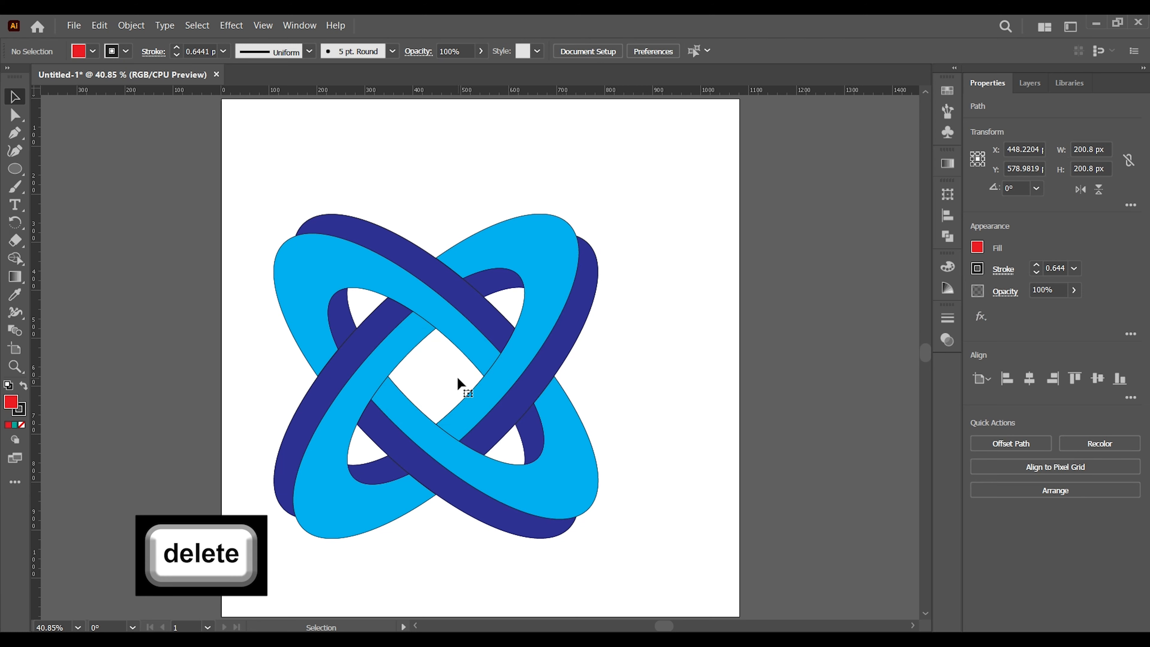
# Centre the whole logo horizontally on the artboard and set its stroke to None
pyautogui.moveTo(240, 153); pyautogui.dragTo(677, 609)
pyautogui.moveTo(526, 476); pyautogui.dragTo(567, 512)
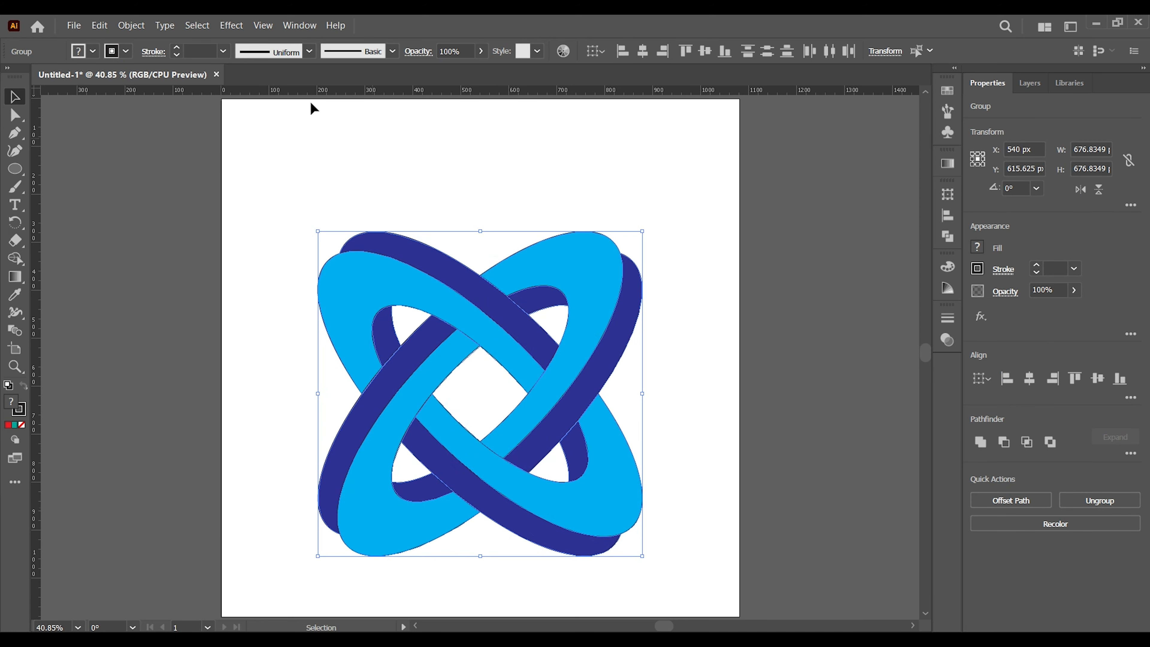
pyautogui.click(125, 50)
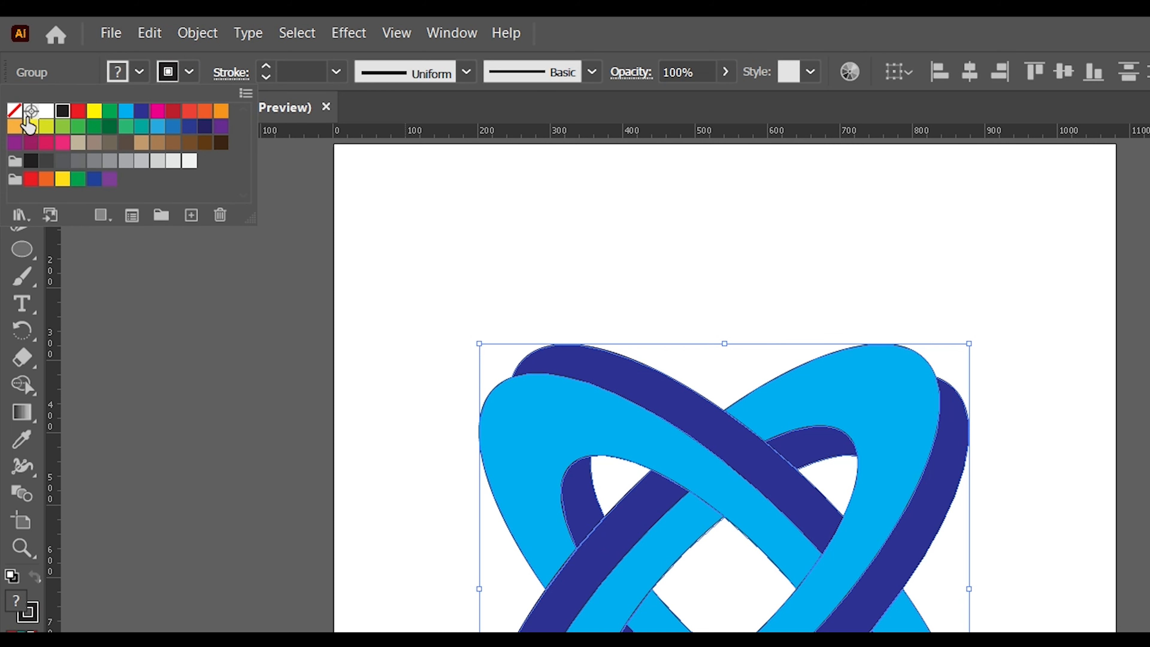
pyautogui.click(14, 111)
pyautogui.click(642, 265)
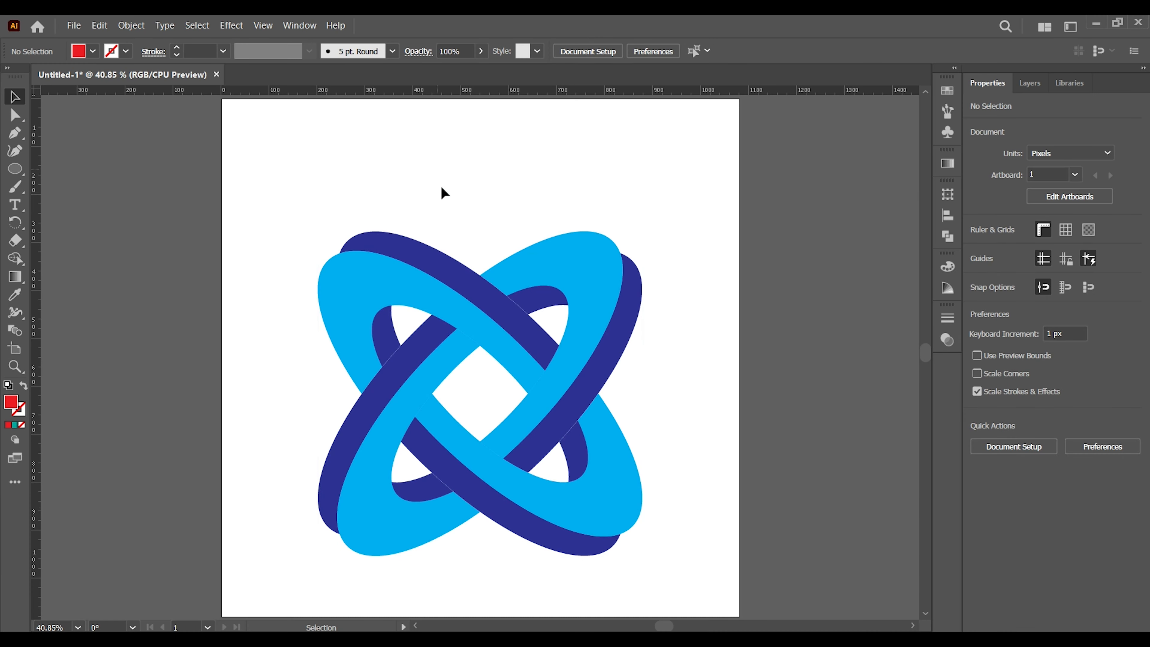
pyautogui.click(598, 267)
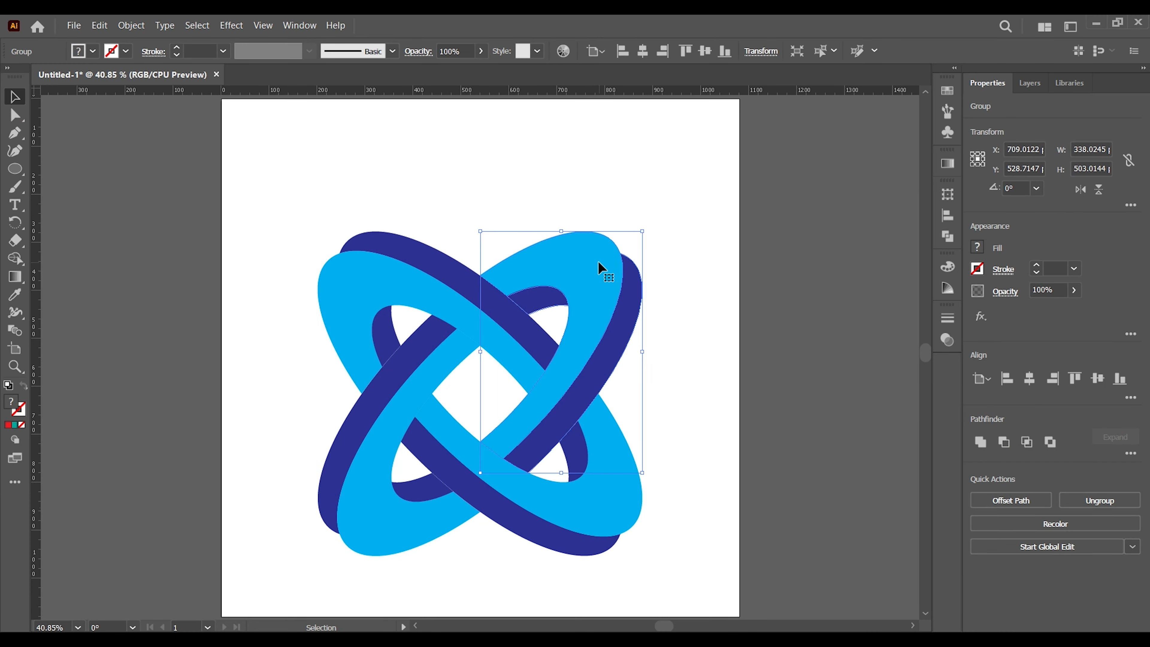
pyautogui.click(696, 259)
# Group the whole logo to move it up toward the artboard's centre, and ungroup it again into its four bands
pyautogui.press('z')
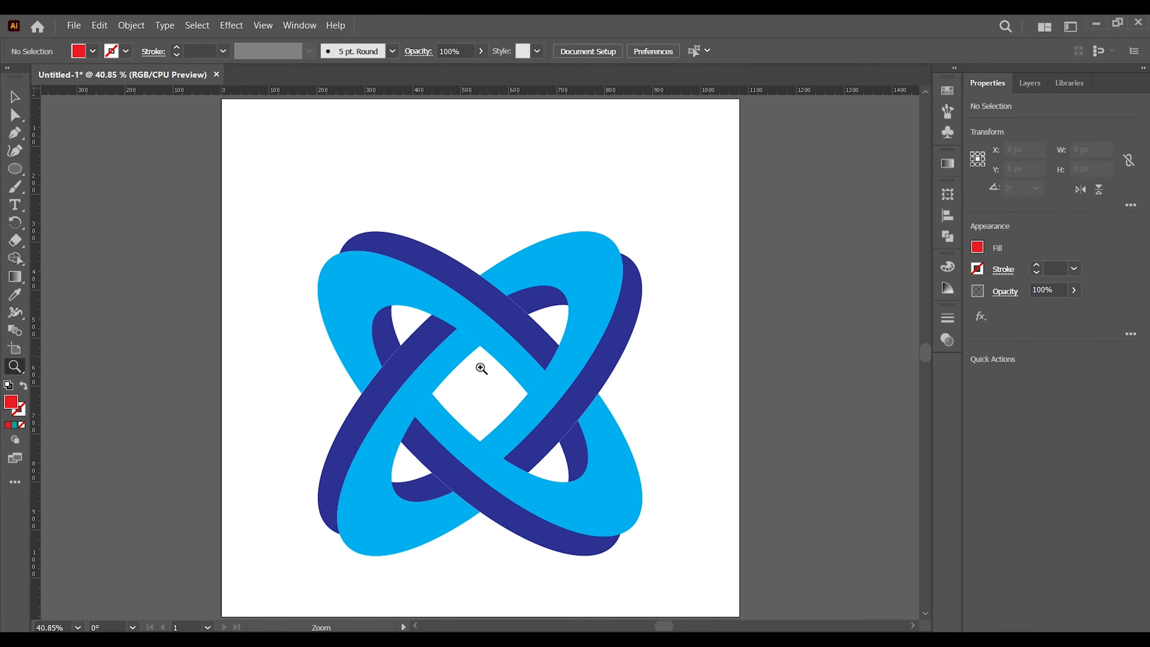
pyautogui.click(476, 376)
pyautogui.click(17, 96)
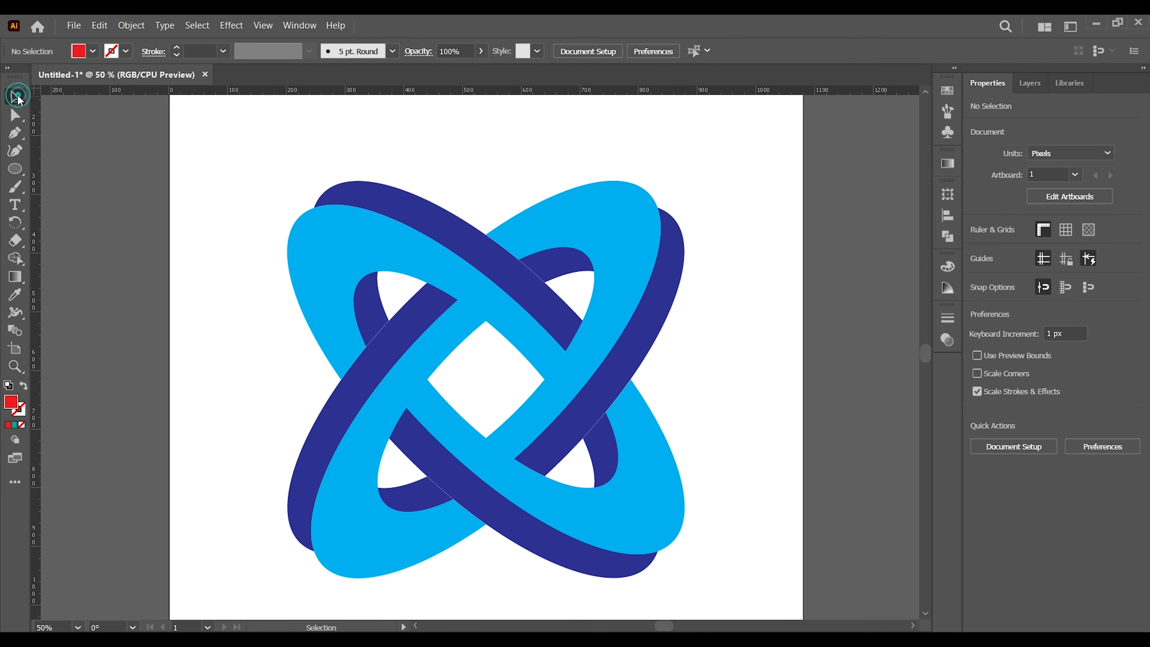
pyautogui.hotkey('ctrl', '-')
pyautogui.hotkey('ctrl', 'a')
pyautogui.rightClick(606, 455)
pyautogui.click(643, 333)
pyautogui.moveTo(521, 394); pyautogui.dragTo(521, 360)
pyautogui.rightClick(574, 423)
pyautogui.click(612, 302)
pyautogui.click(623, 194)
# Try to apply a linear gradient to the upper-right grouped band
pyautogui.click(577, 219)
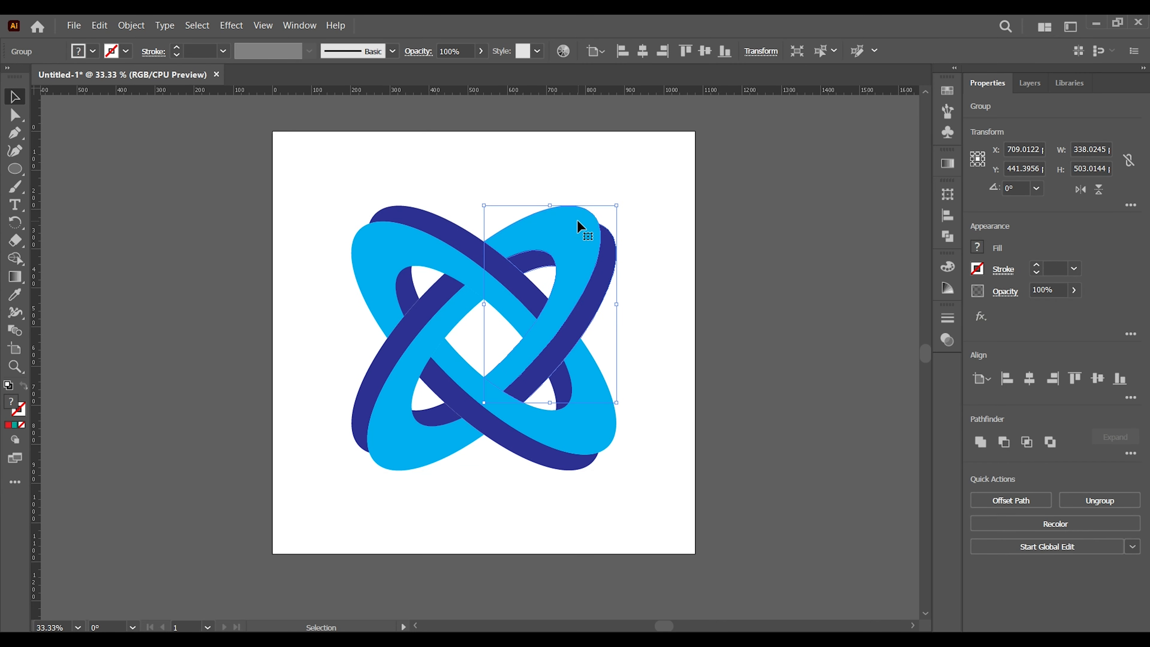
pyautogui.click(8, 276)
pyautogui.click(1014, 378)
pyautogui.hotkey('ctrl', 'z')
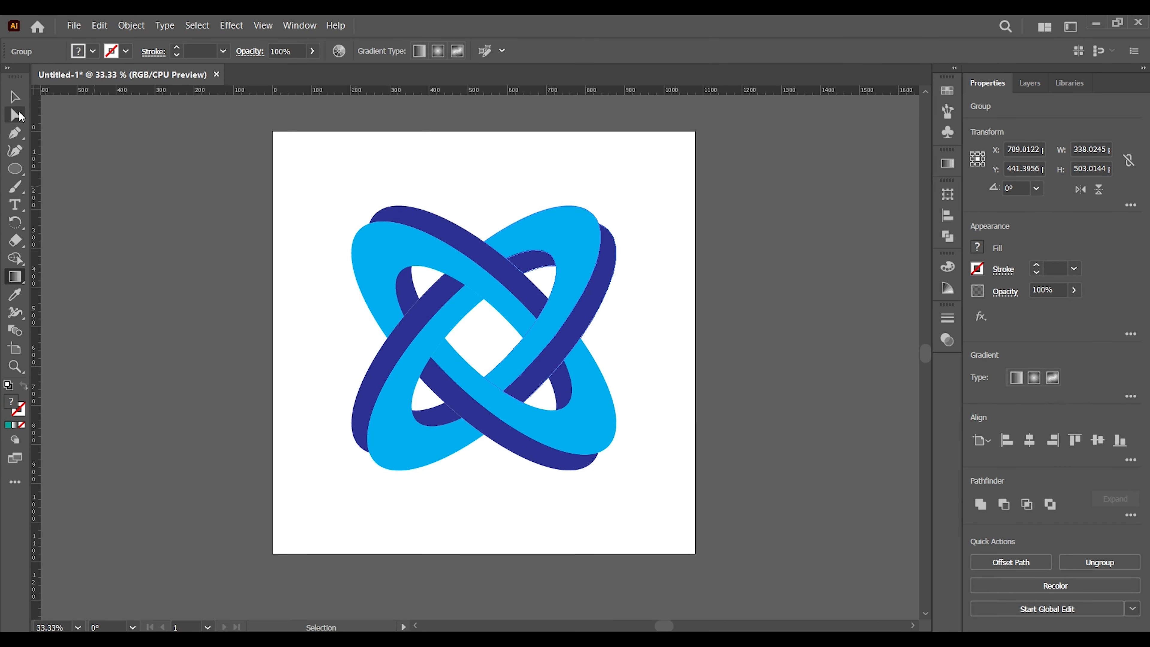
# Ungroup all four bands of the logo into individual light blue and dark blue shapes
pyautogui.click(15, 97)
pyautogui.moveTo(273, 151); pyautogui.dragTo(725, 520)
pyautogui.rightClick(585, 264)
pyautogui.click(621, 434)
pyautogui.rightClick(549, 233)
pyautogui.click(643, 204)
# Apply a linear gradient running downward from blue to black to the upper-right light blue band
pyautogui.click(576, 234)
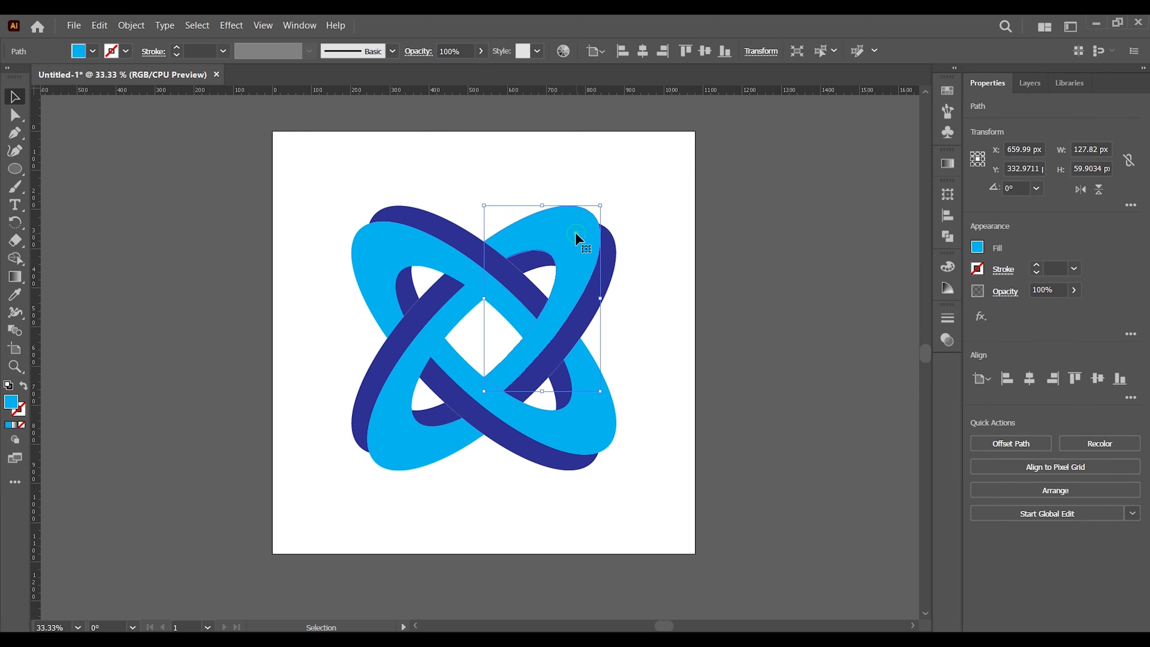
pyautogui.click(17, 278)
pyautogui.click(1016, 378)
pyautogui.moveTo(548, 201)
pyautogui.mouseDown()
pyautogui.moveTo(526, 347)
pyautogui.moveTo(529, 331)
pyautogui.mouseUp()
pyautogui.doubleClick(548, 202)
pyautogui.click(408, 257)
pyautogui.click(428, 257)
pyautogui.click(545, 188)
pyautogui.click(15, 97)
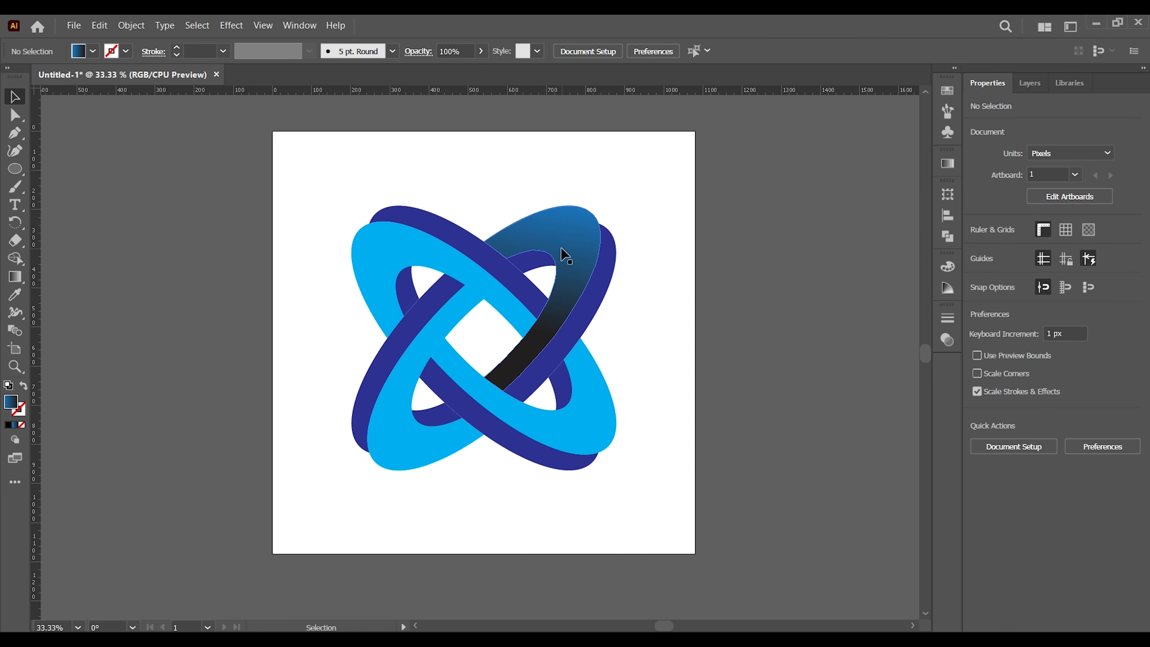
# Apply a linear gradient from purple at the upper end to black at the lower end on the upper-right dark blue outer edge
pyautogui.click(607, 268)
pyautogui.press('g')
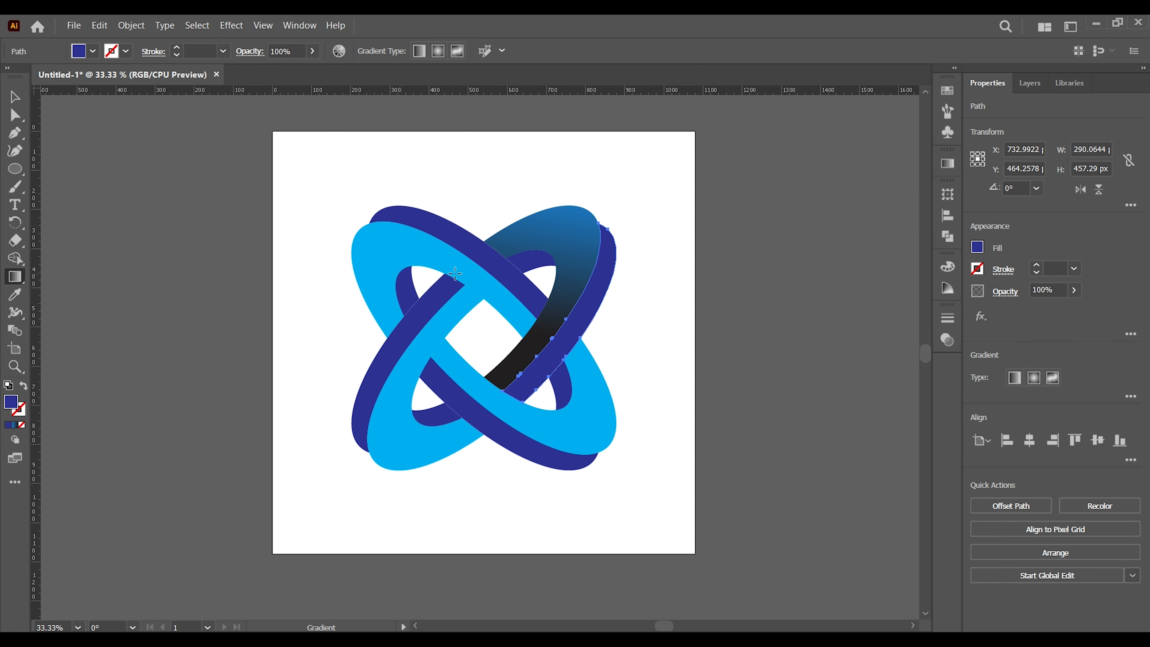
pyautogui.click(1014, 377)
pyautogui.moveTo(613, 246); pyautogui.dragTo(530, 372)
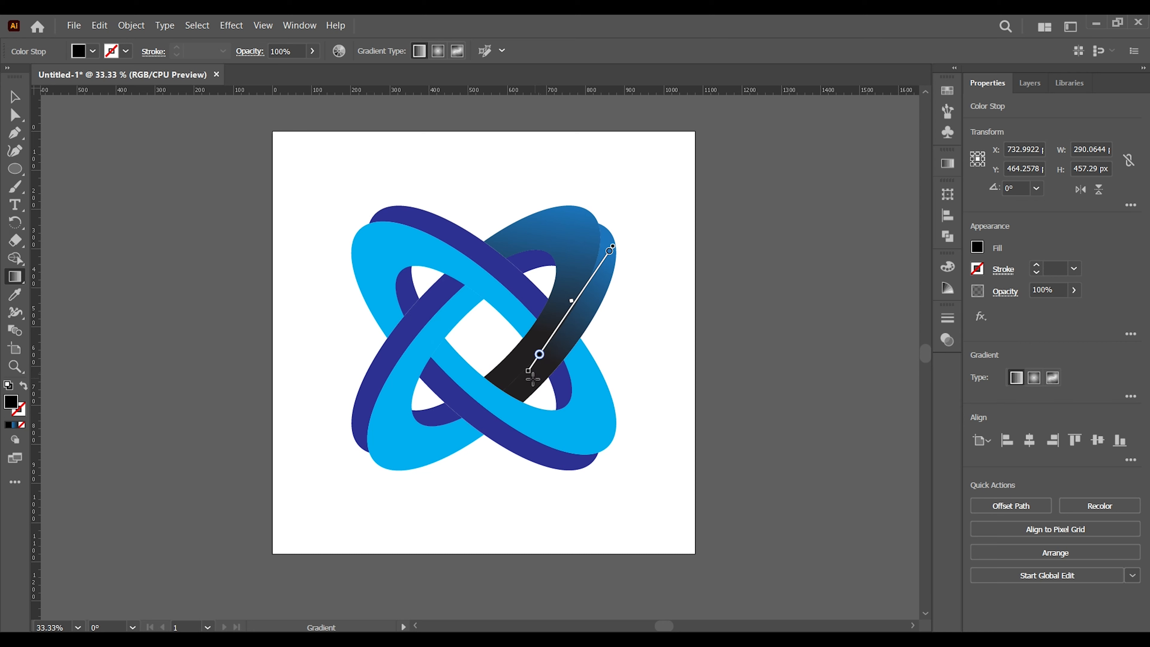
pyautogui.doubleClick(610, 253)
pyautogui.click(544, 309)
pyautogui.click(16, 95)
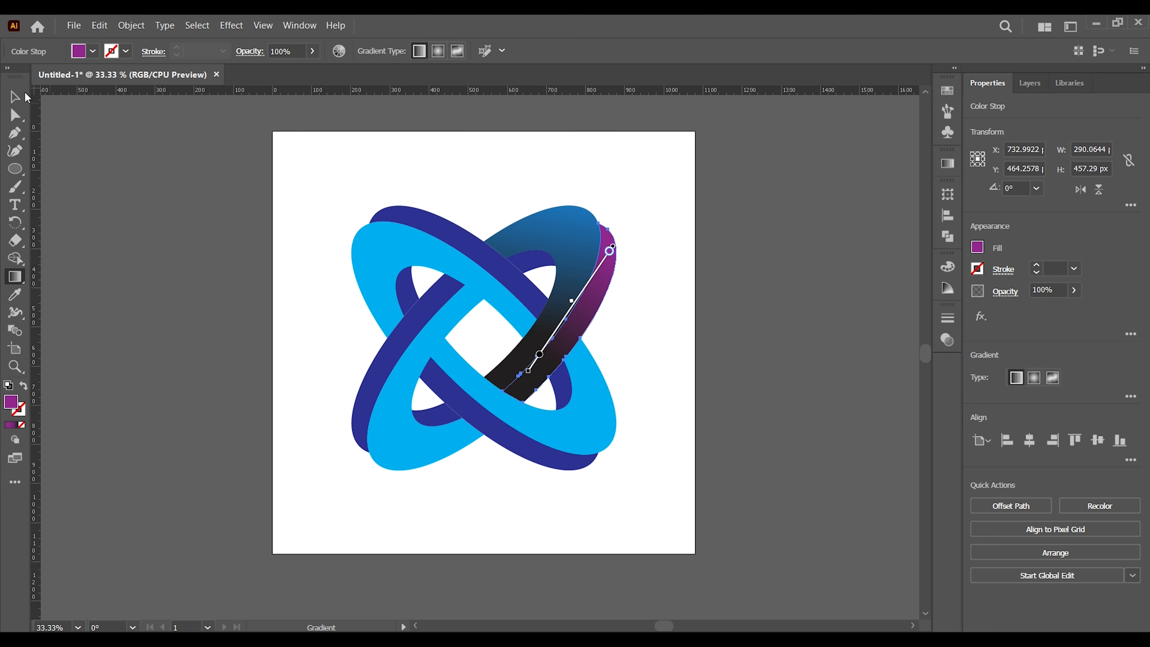
pyautogui.click(260, 183)
# Change the upper colour stop of the upper-right band's gradient to dark blue and shift it further down the band
pyautogui.click(494, 246)
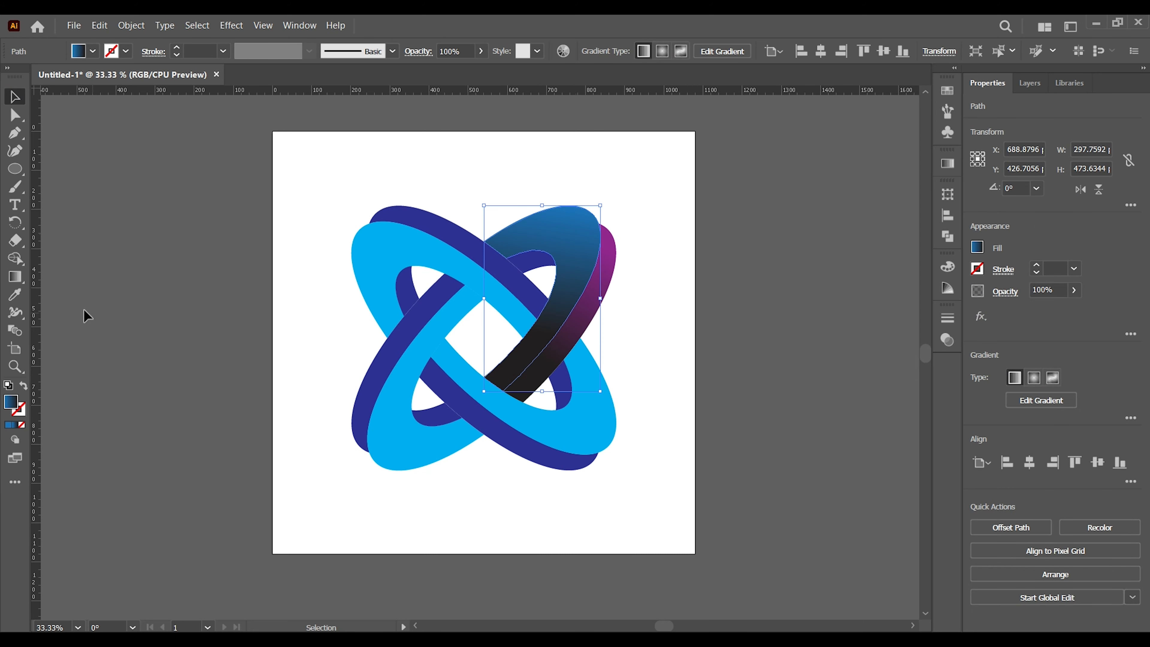
pyautogui.click(15, 277)
pyautogui.doubleClick(548, 201)
pyautogui.click(449, 256)
pyautogui.moveTo(549, 202); pyautogui.dragTo(535, 289)
pyautogui.click(15, 96)
pyautogui.click(290, 158)
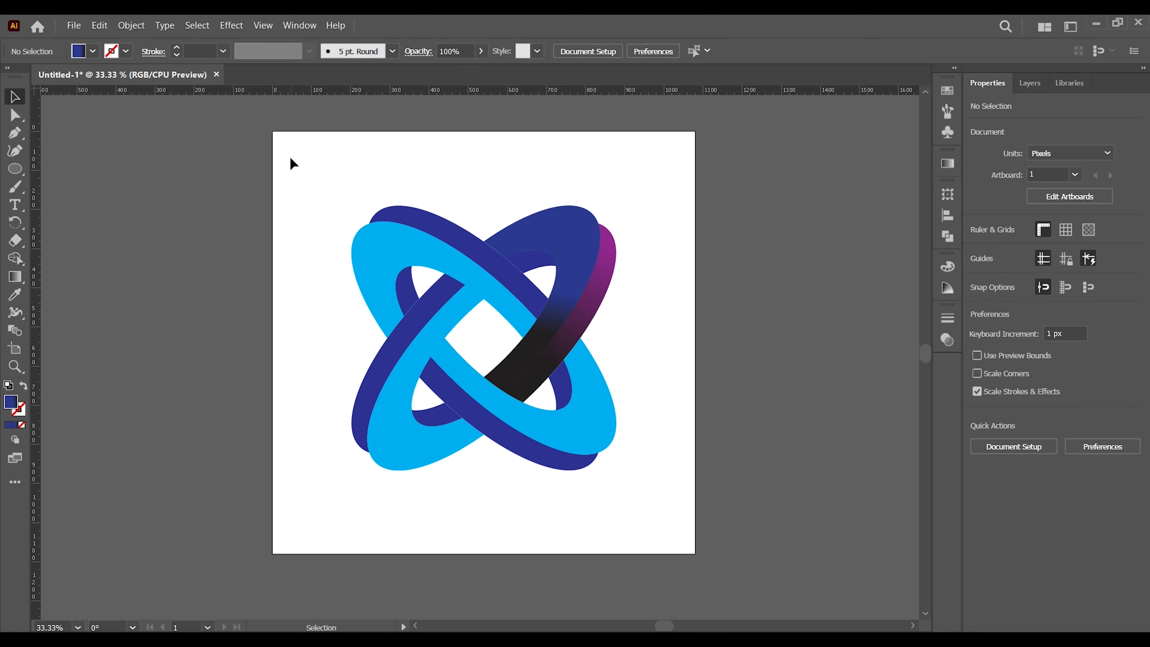
# Copy the purple-to-black gradient onto the small inner dark blue shape of the upper-right band with the Eyedropper
pyautogui.click(535, 257)
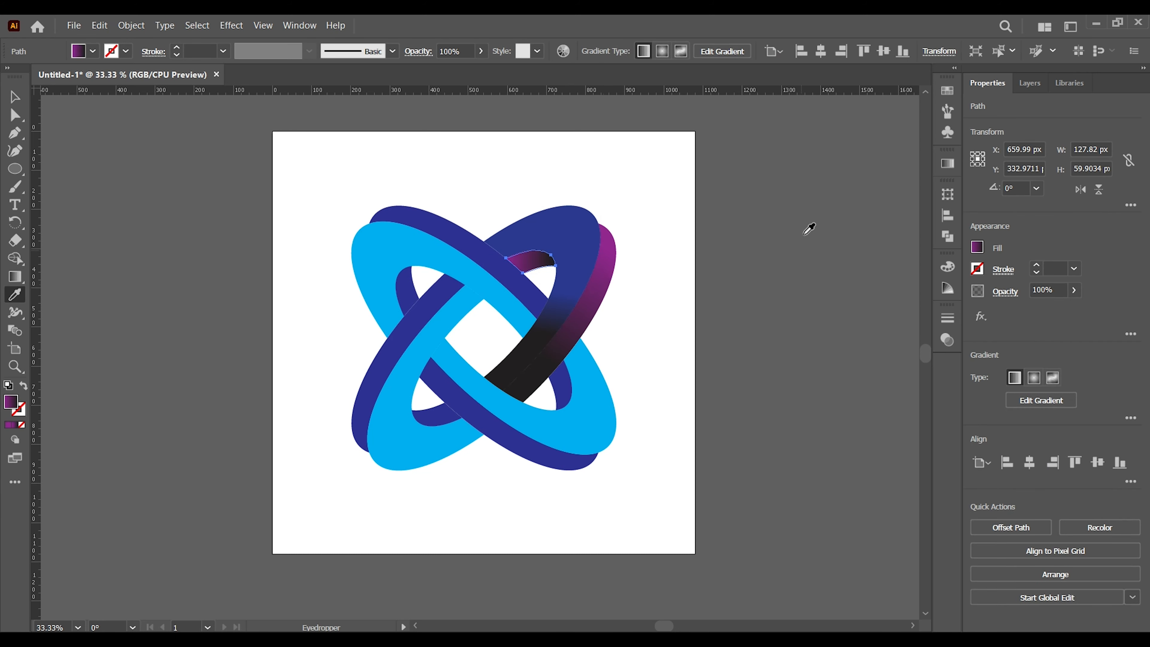
pyautogui.click(149, 147)
pyautogui.click(441, 301)
# Copy the dark blue-to-black gradient onto the upper-left and lower-right light blue bands with the Eyedropper
pyautogui.click(438, 246)
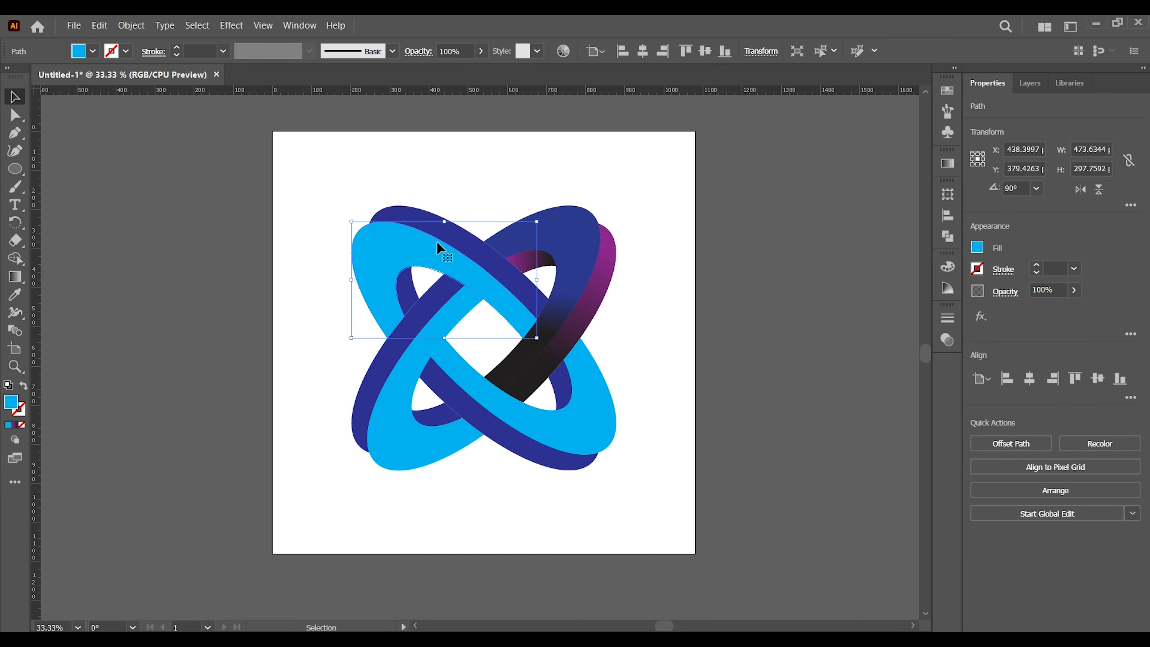
pyautogui.keyDown('shift'); pyautogui.click(540, 418); pyautogui.keyUp('shift')
pyautogui.press('i')
pyautogui.click(595, 231)
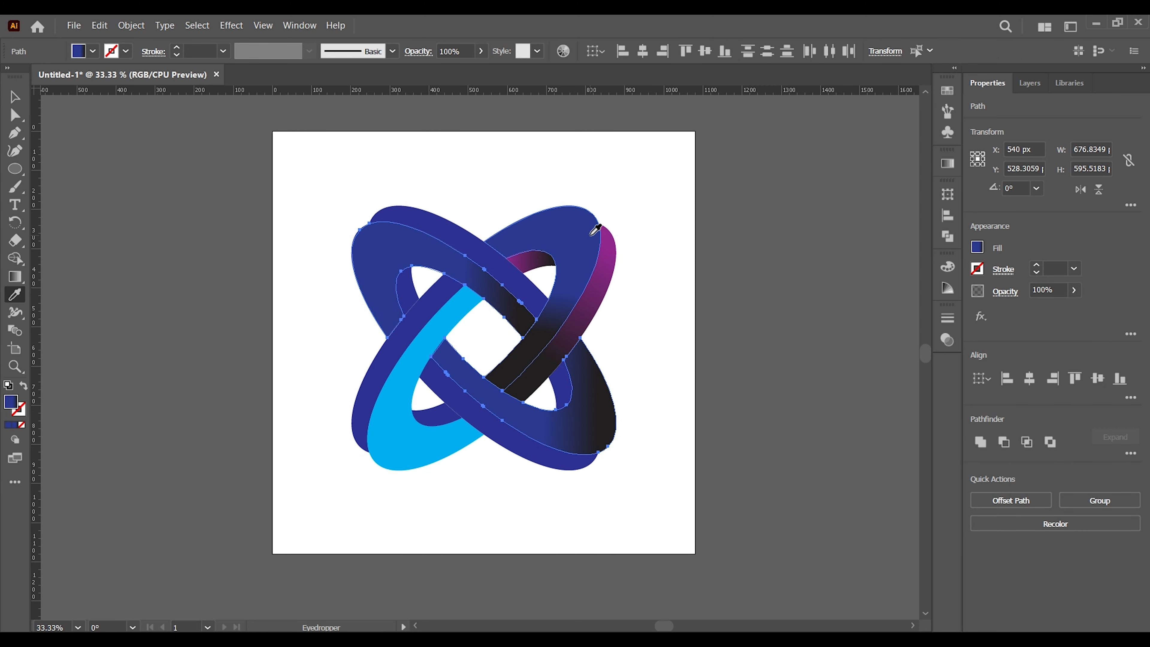
# Copy the purple-to-black gradient onto the upper-left dark blue outer edge and the lower-left light blue band
pyautogui.keyDown('ctrl'); pyautogui.click(401, 385); pyautogui.keyUp('ctrl')
pyautogui.click(605, 290)
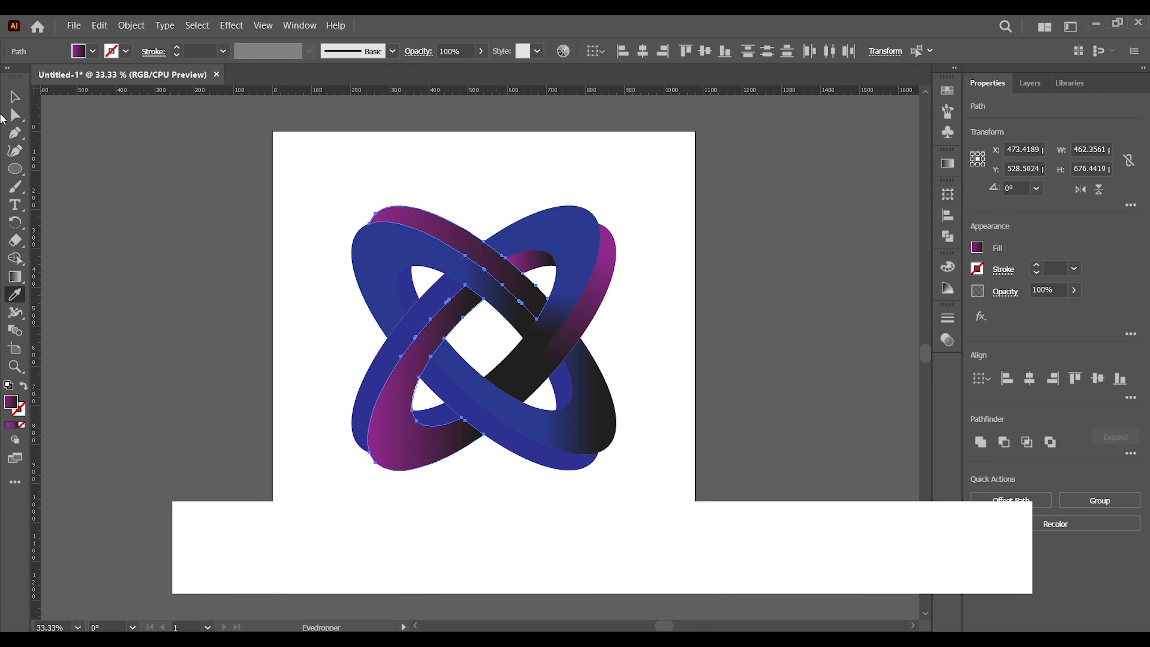
pyautogui.click(5, 93)
# Copy the purple-to-black gradient onto the dark blue outer edge of the lower-right band
pyautogui.click(553, 463)
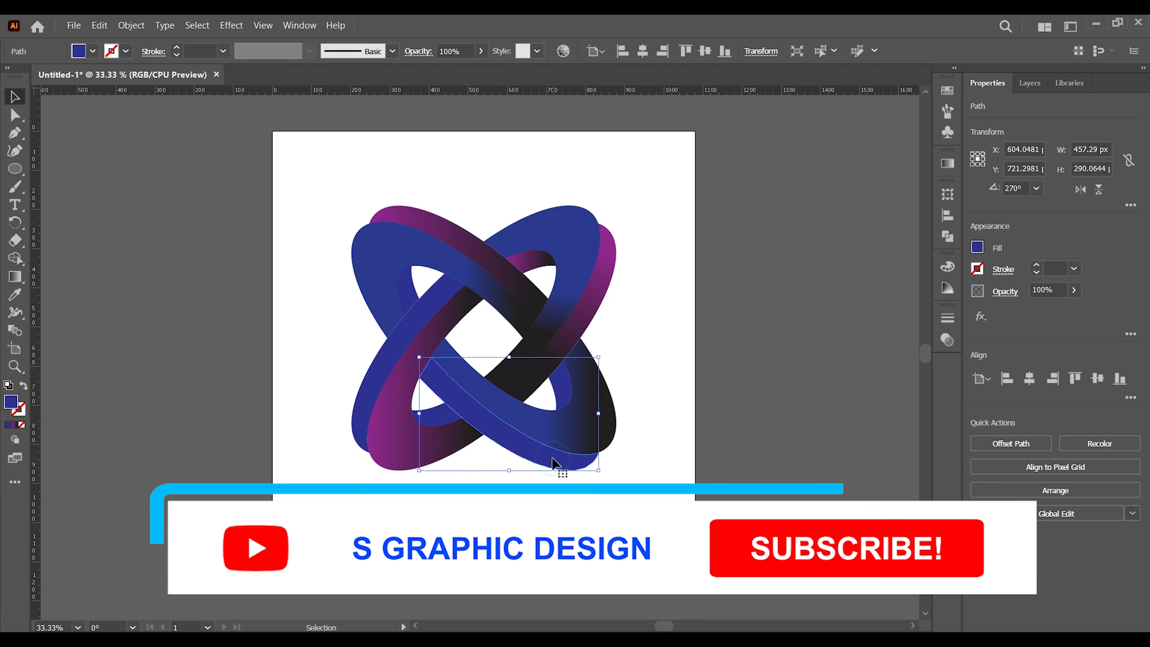
pyautogui.press('i')
pyautogui.click(603, 270)
pyautogui.press('v')
pyautogui.click(221, 267)
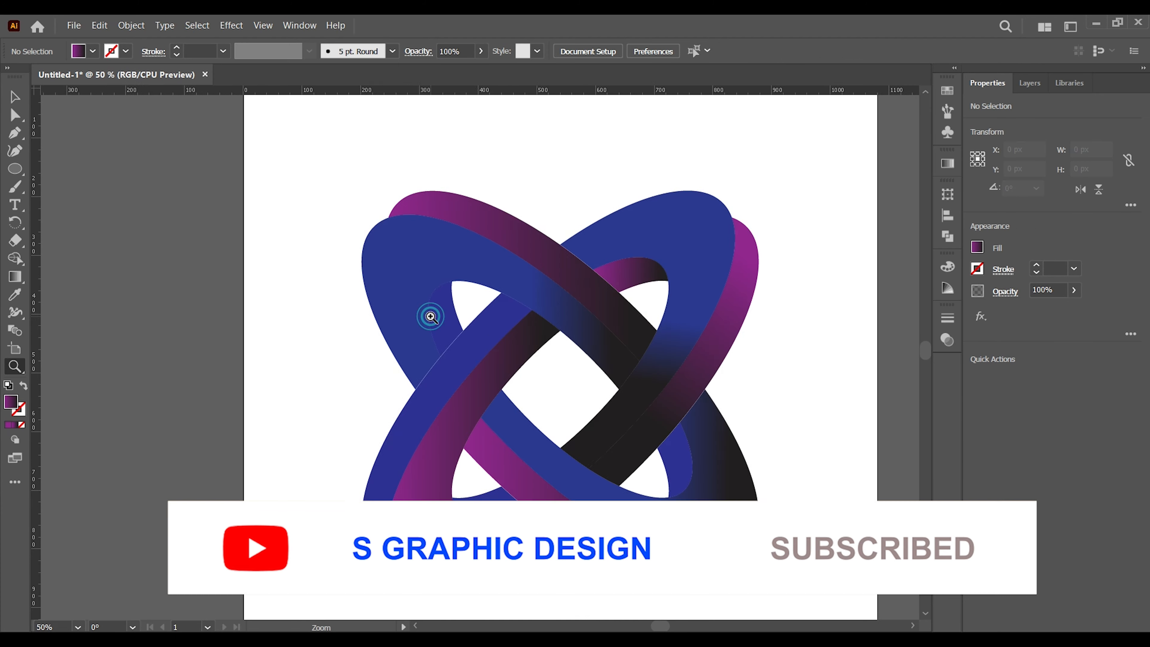
# Select the small inner dark blue shape of the upper-left band
pyautogui.click(406, 282)
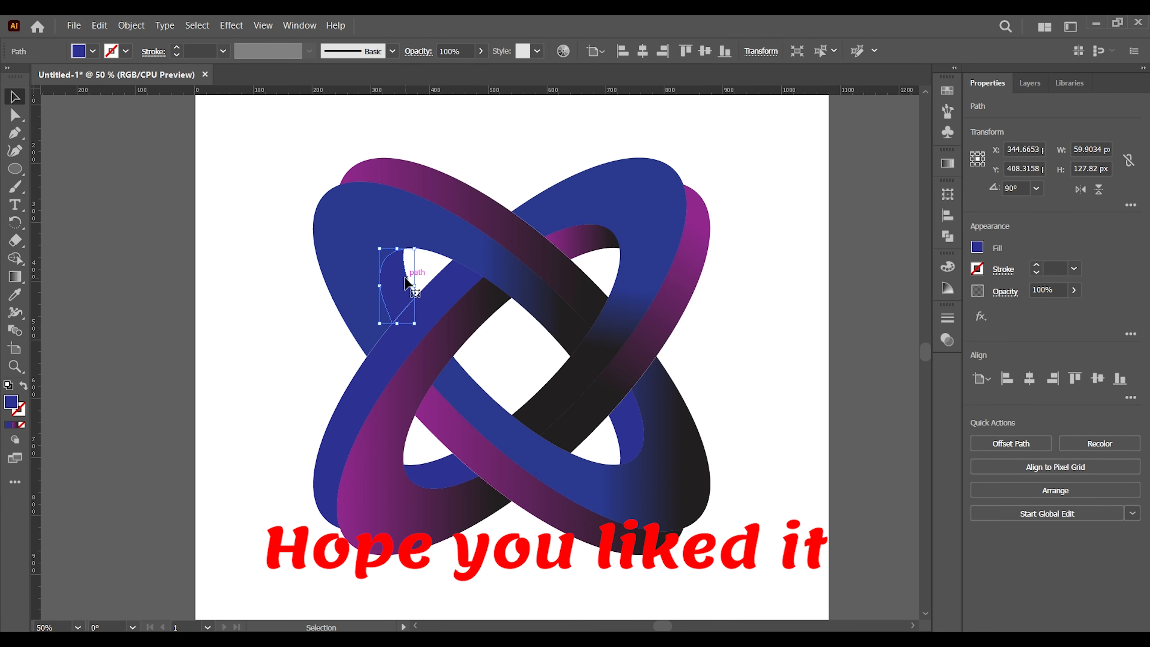